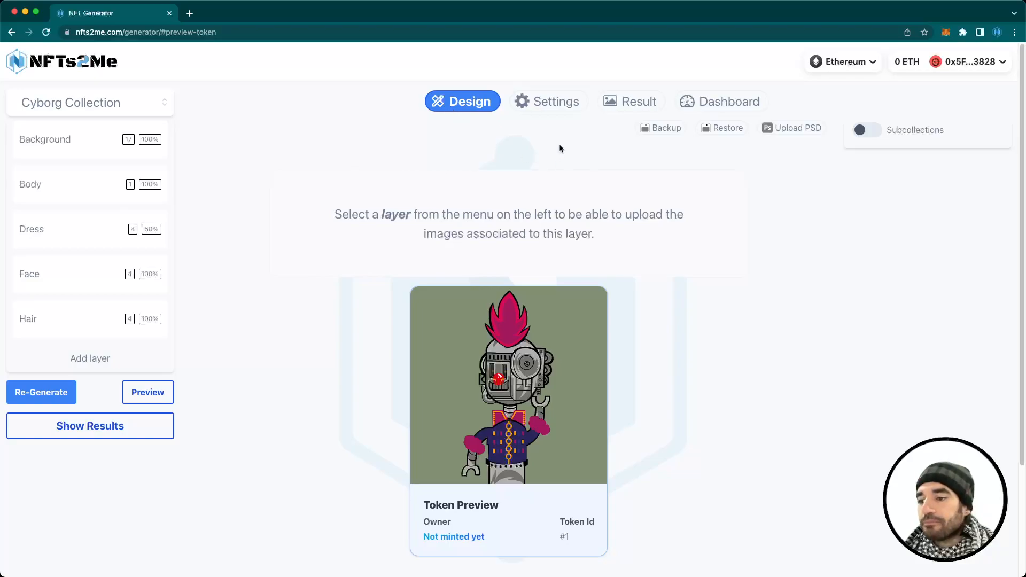
# Open the generated results of the Cyborg Collection and look through the generated images.
pyautogui.click(616, 104)
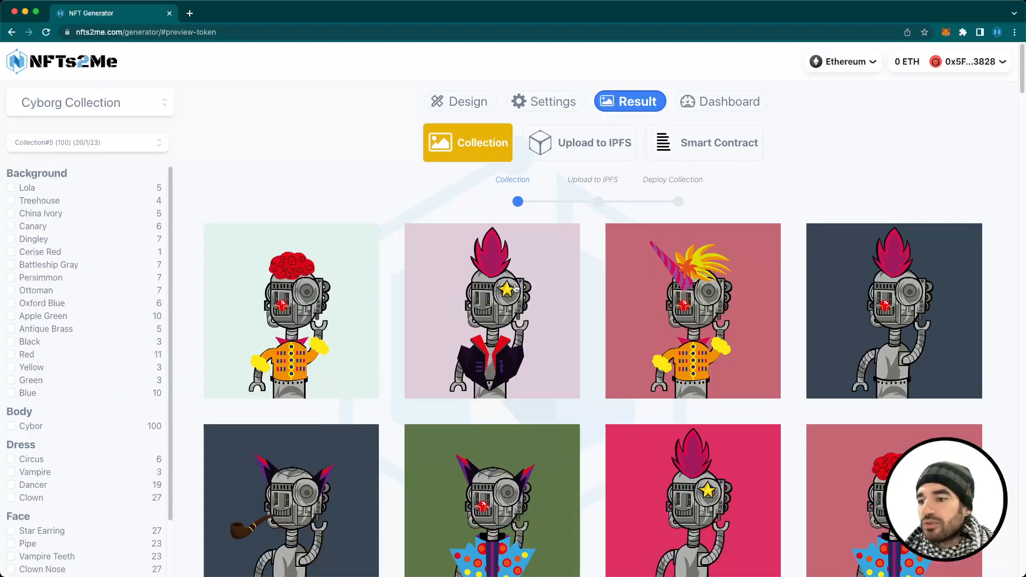
pyautogui.scroll(-20, 508, 288)
pyautogui.scroll(20, 508, 289)
pyautogui.scroll(6, 508, 289)
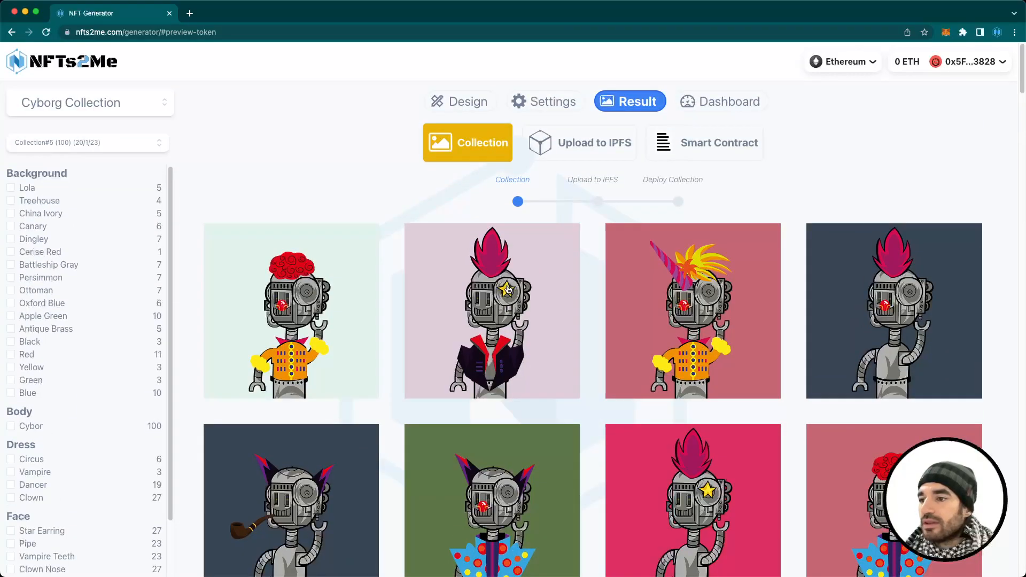
# Review the collection's IPFS upload details and open its smart contract deployment form.
pyautogui.click(546, 160)
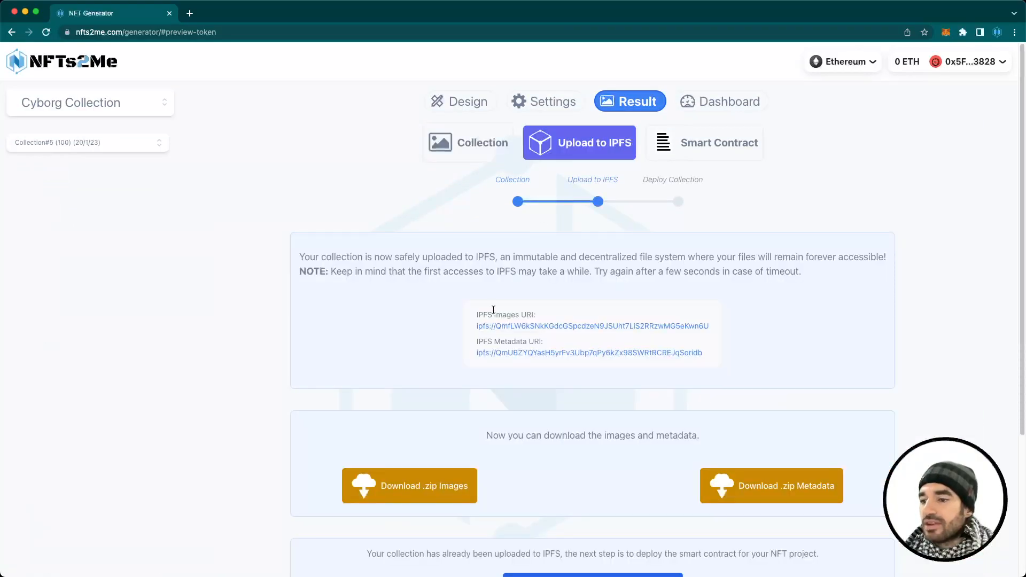
pyautogui.scroll(-4, 463, 313)
pyautogui.scroll(4, 463, 313)
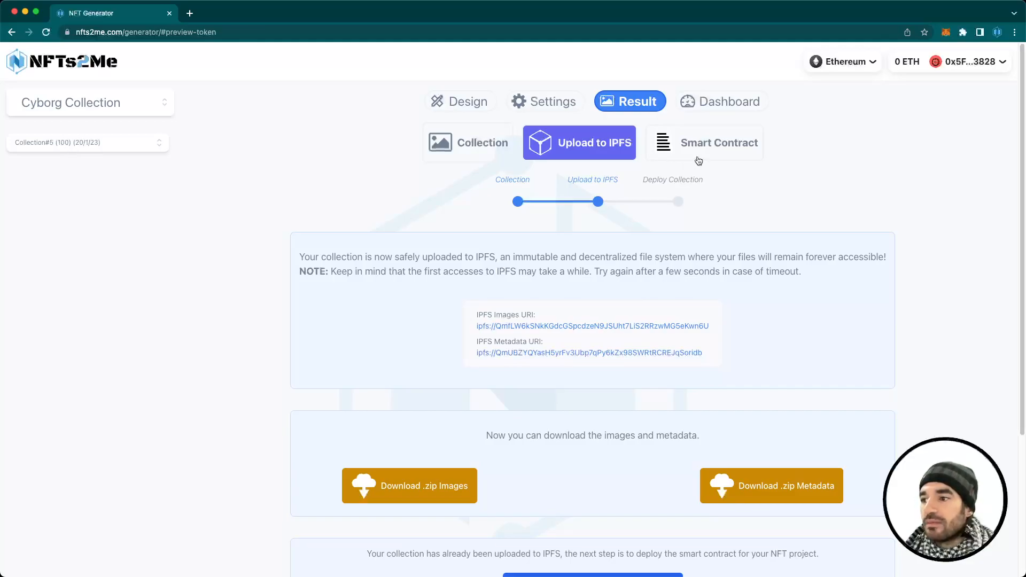
pyautogui.scroll(-5, 518, 422)
pyautogui.click(553, 406)
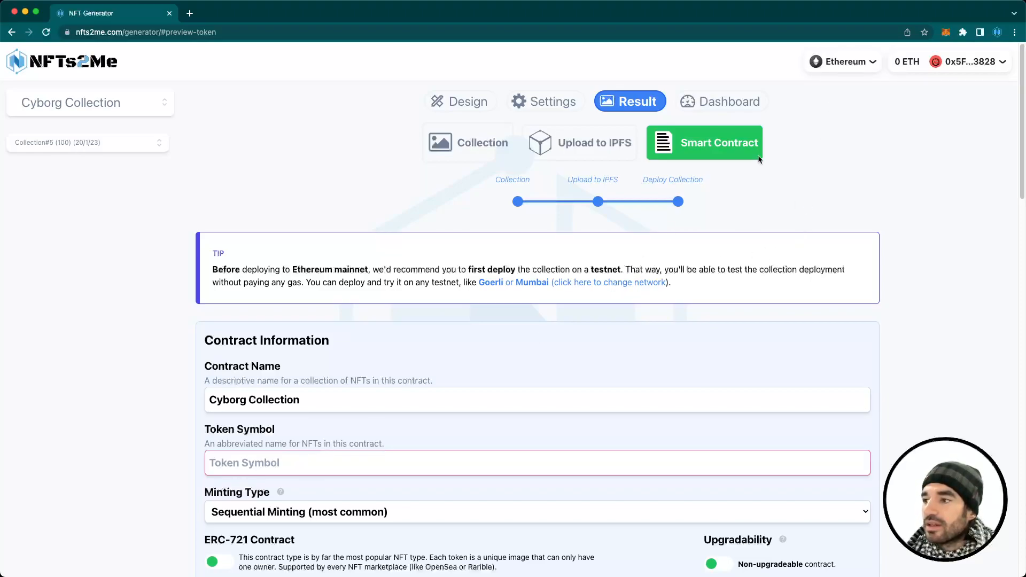
# Set the contract's token symbol to SYMBOL in the Contract Information section.
pyautogui.scroll(-5, 277, 546)
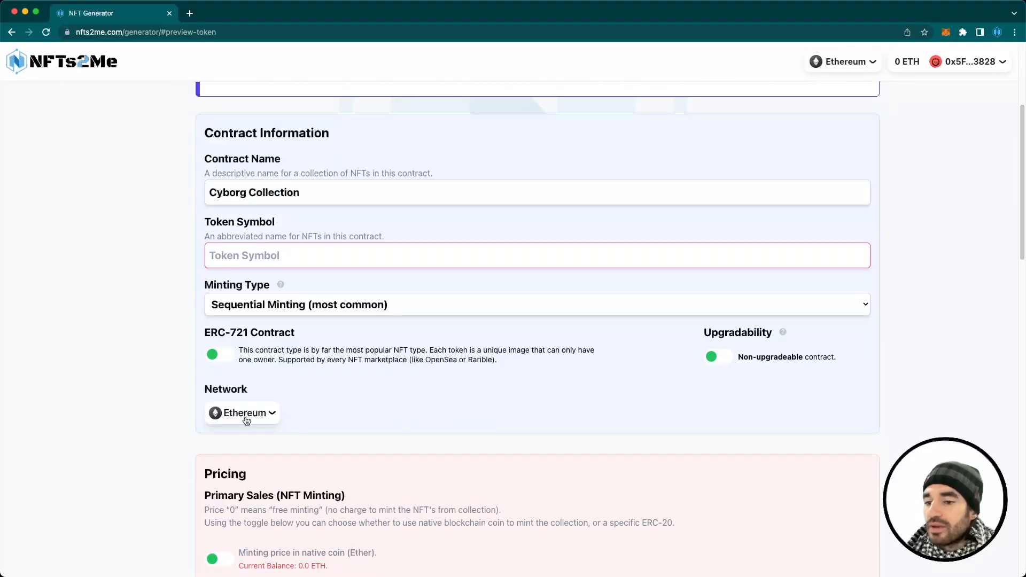
pyautogui.scroll(5, 255, 411)
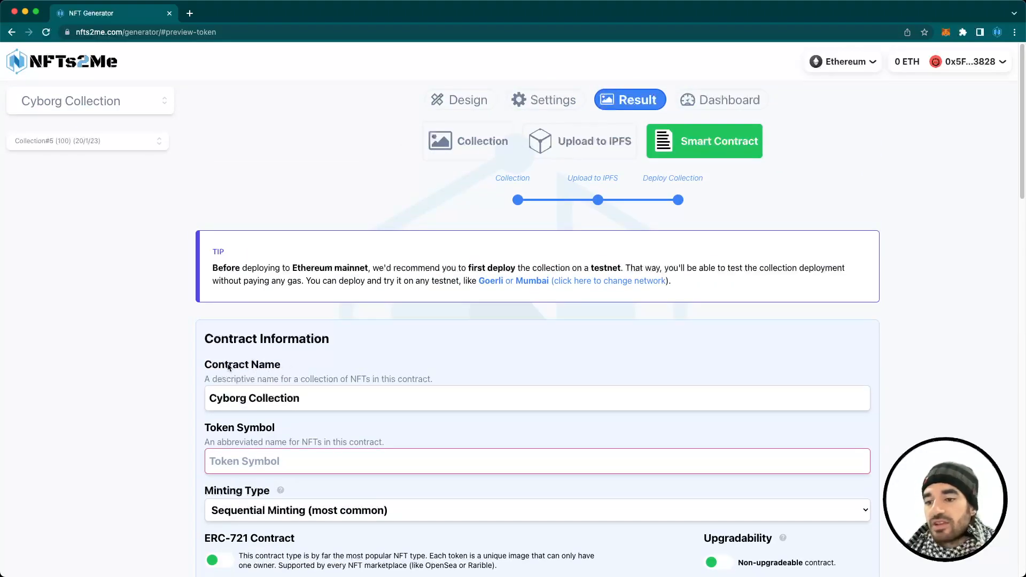
pyautogui.scroll(-2, 227, 369)
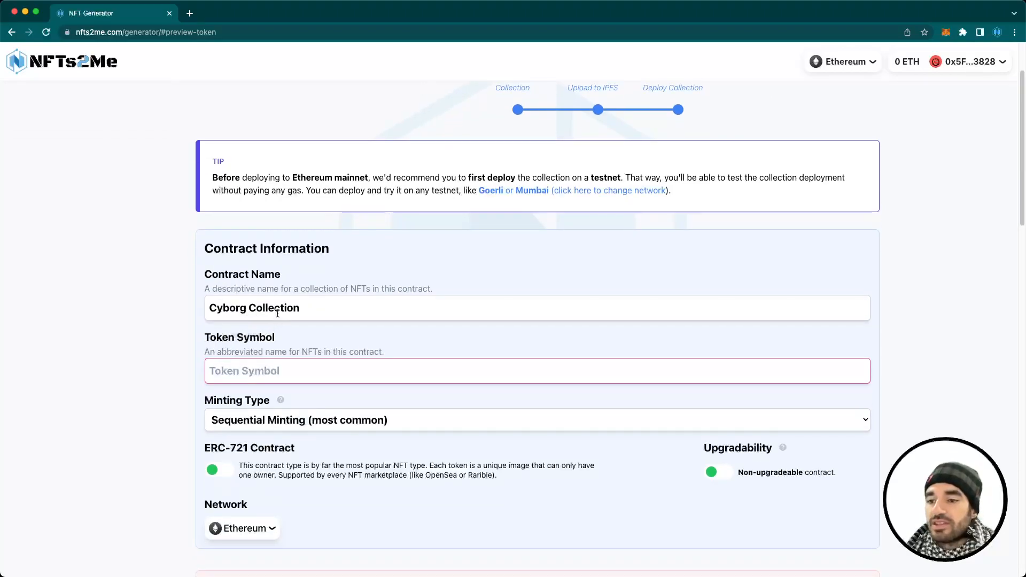
pyautogui.scroll(2, 118, 157)
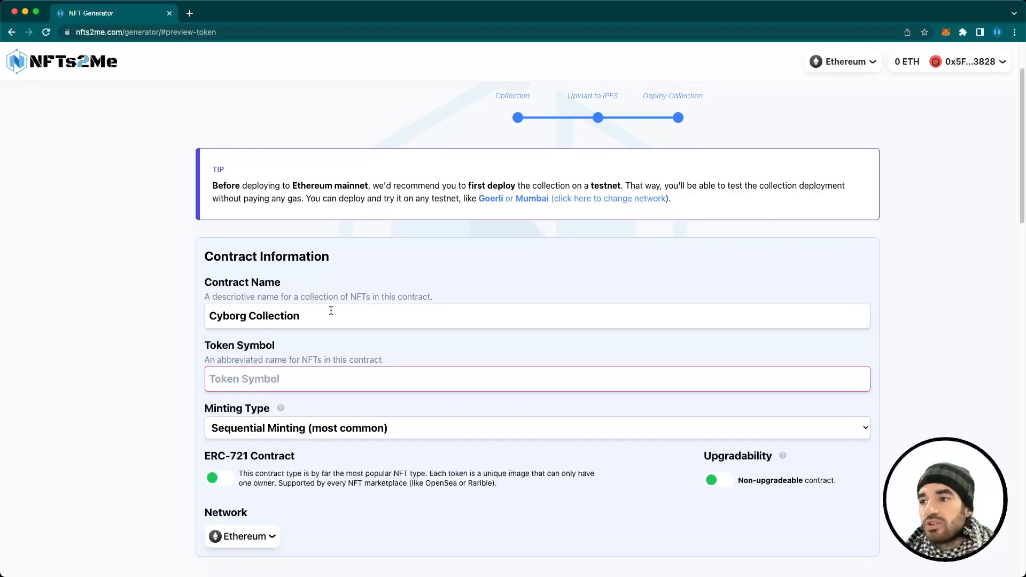
pyautogui.scroll(-4, 252, 358)
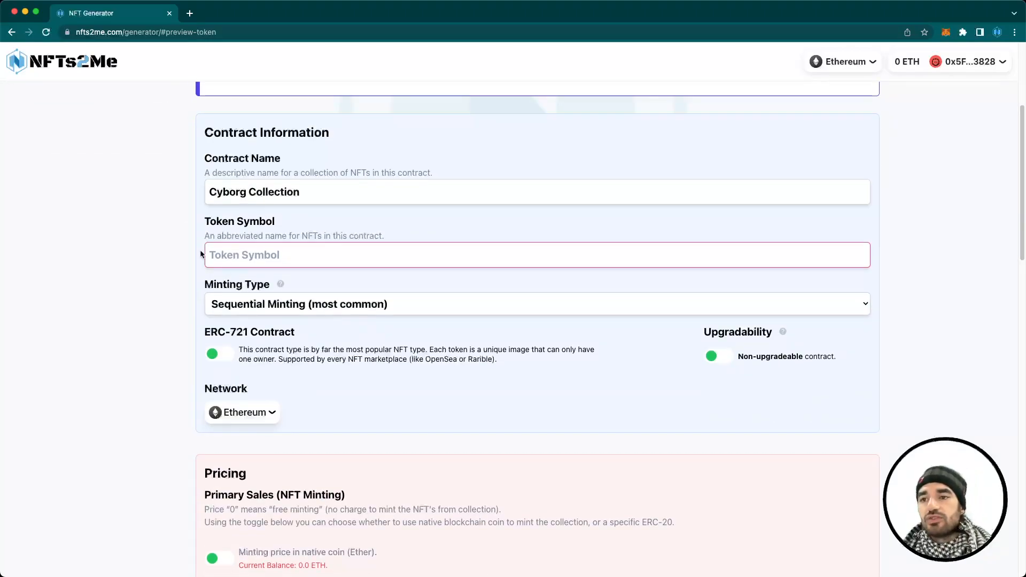
pyautogui.click(242, 254)
pyautogui.write('SYM')
pyautogui.press('BackSpace')
pyautogui.write('MBOL')
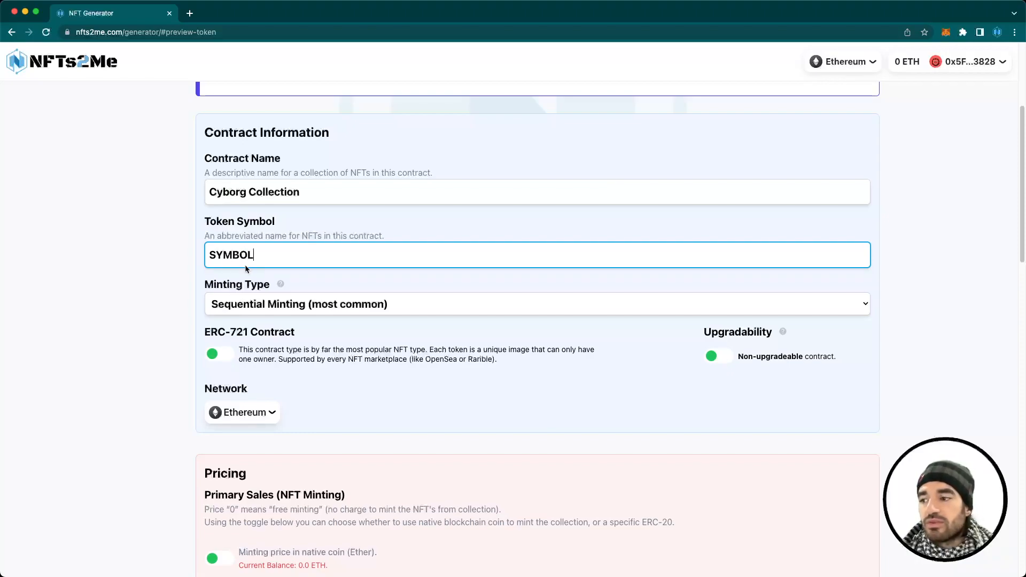
# Check the explanation of the minting types and set the minting type to Random Minting (two steps).
pyautogui.scroll(-3, 251, 273)
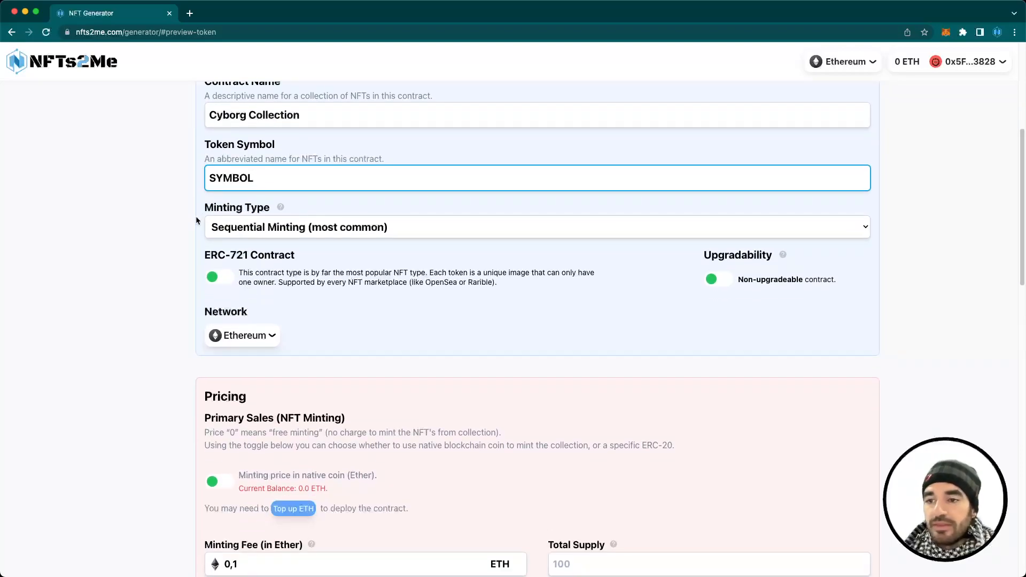
pyautogui.moveTo(282, 208)
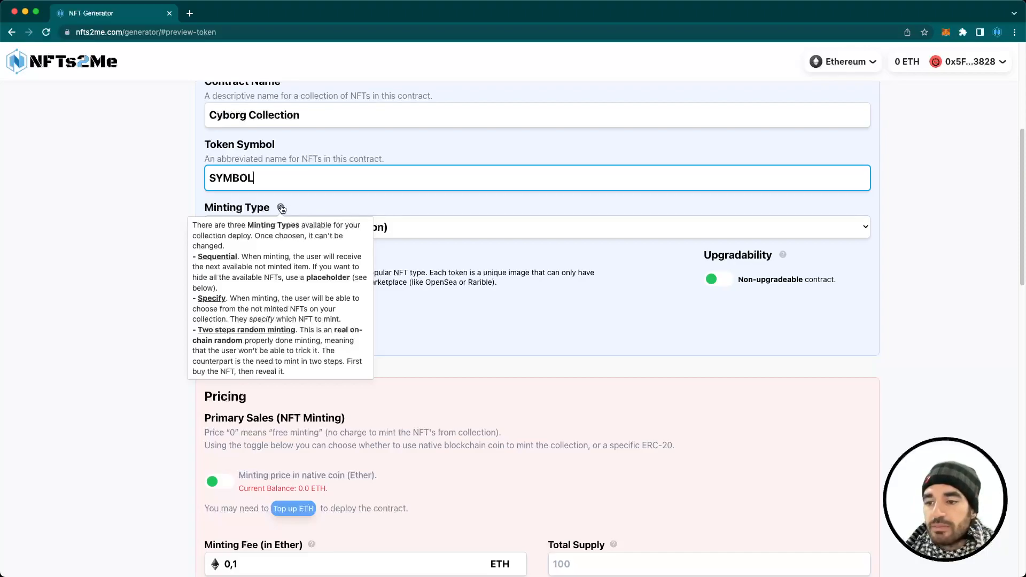
pyautogui.click(460, 228)
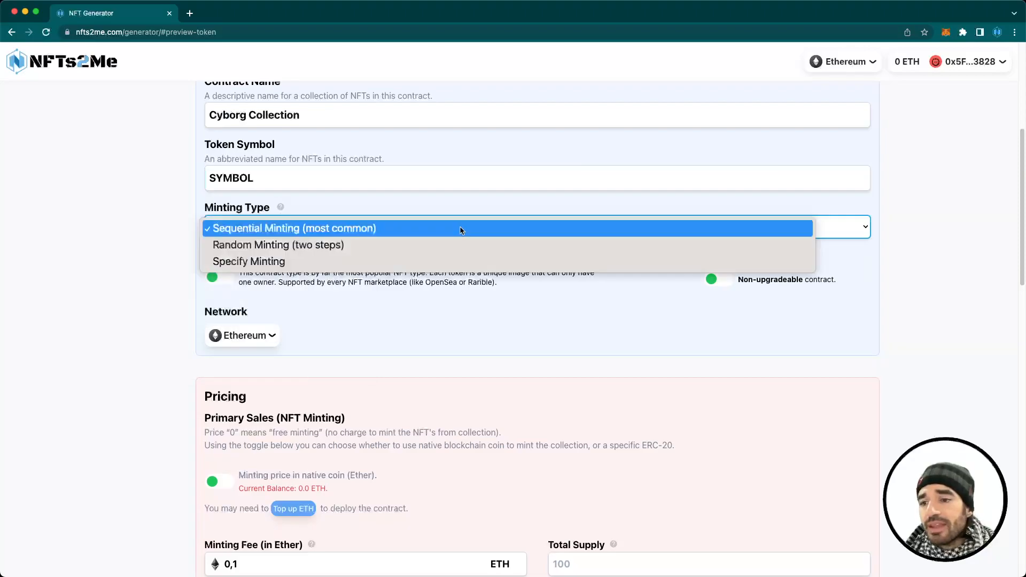
pyautogui.click(303, 210)
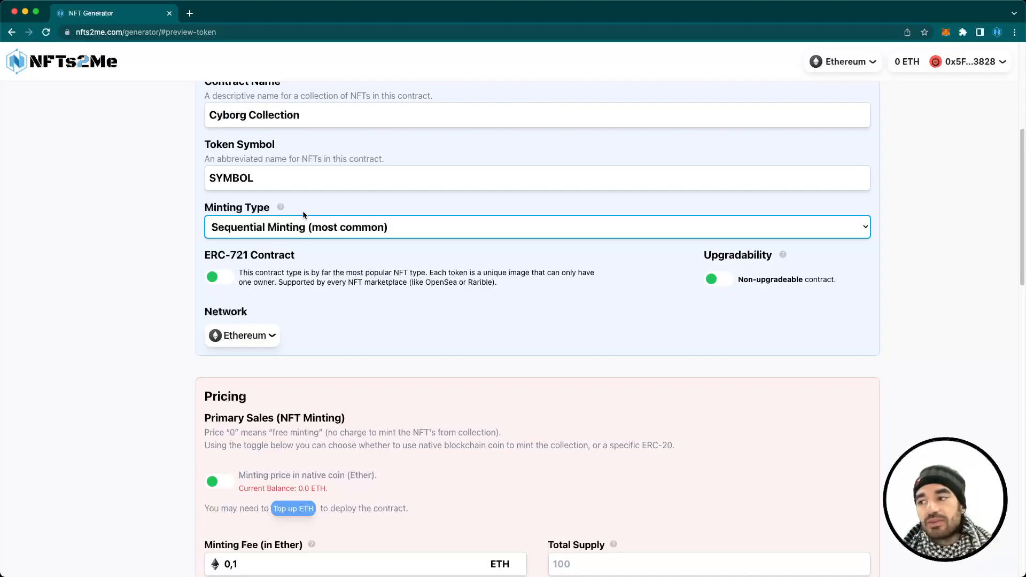
pyautogui.click(309, 226)
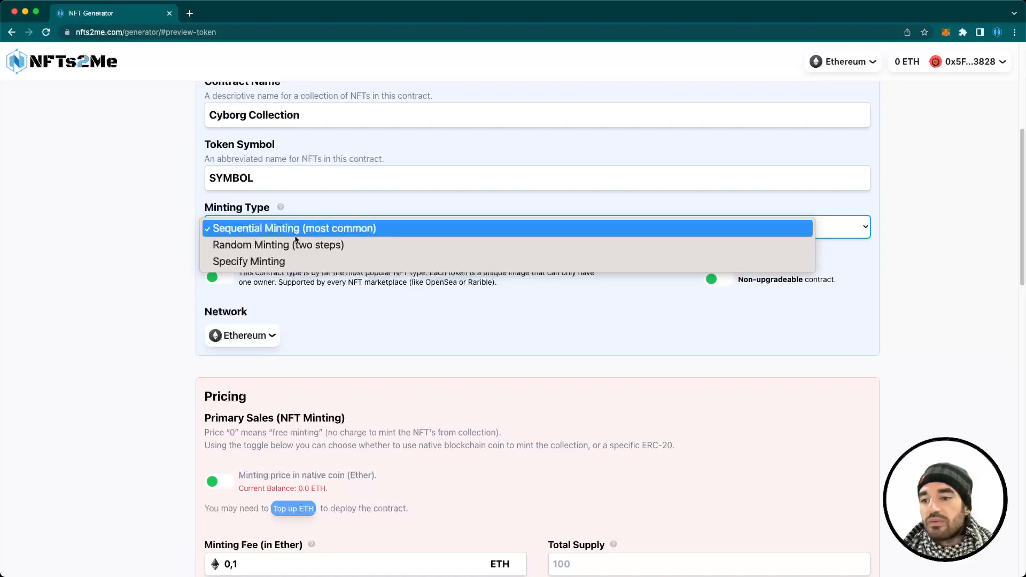
pyautogui.click(273, 239)
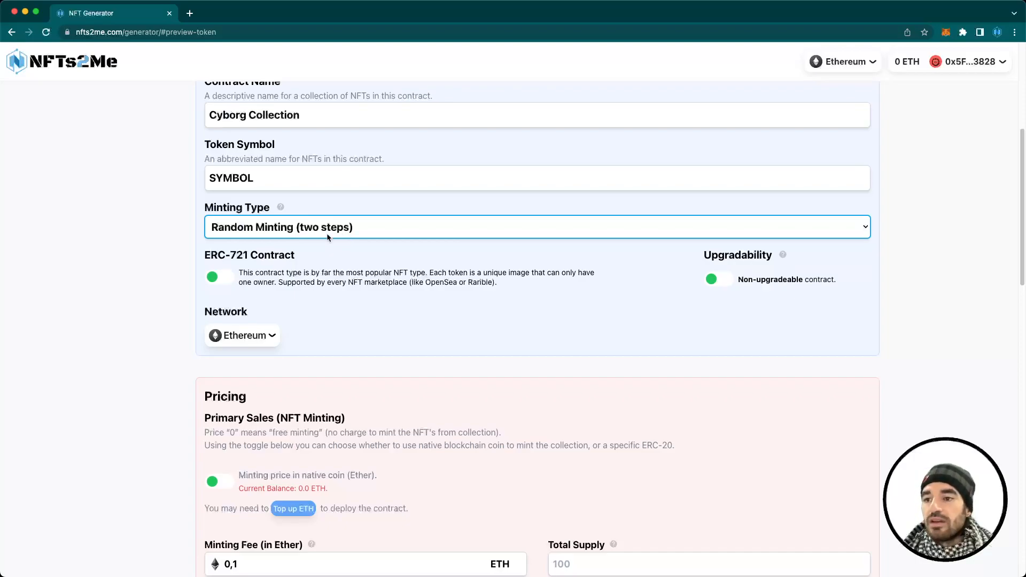
# Consult the minting type help again and set the minting type to Specify Minting.
pyautogui.moveTo(281, 210)
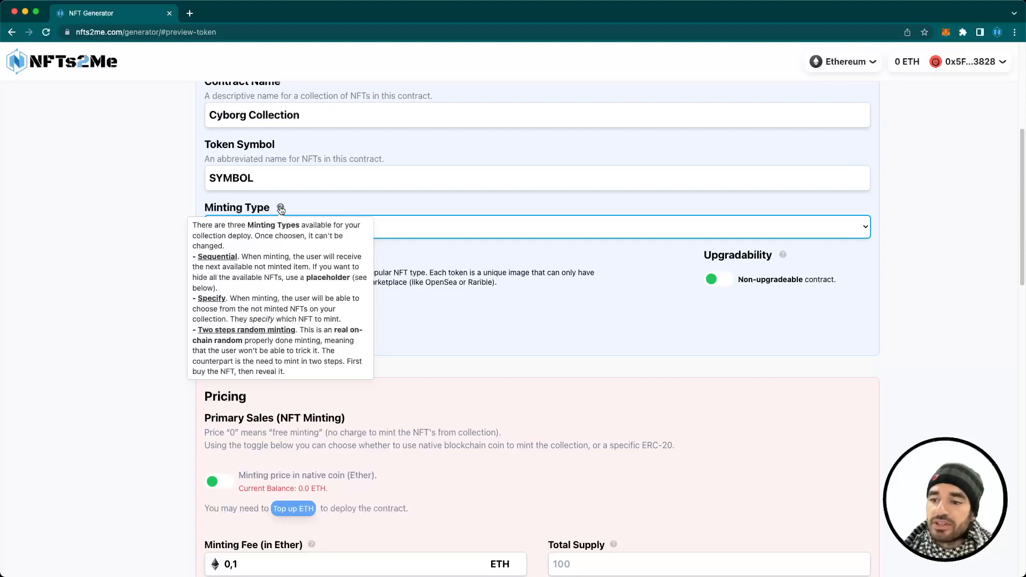
pyautogui.click(358, 224)
pyautogui.click(290, 242)
pyautogui.click(183, 234)
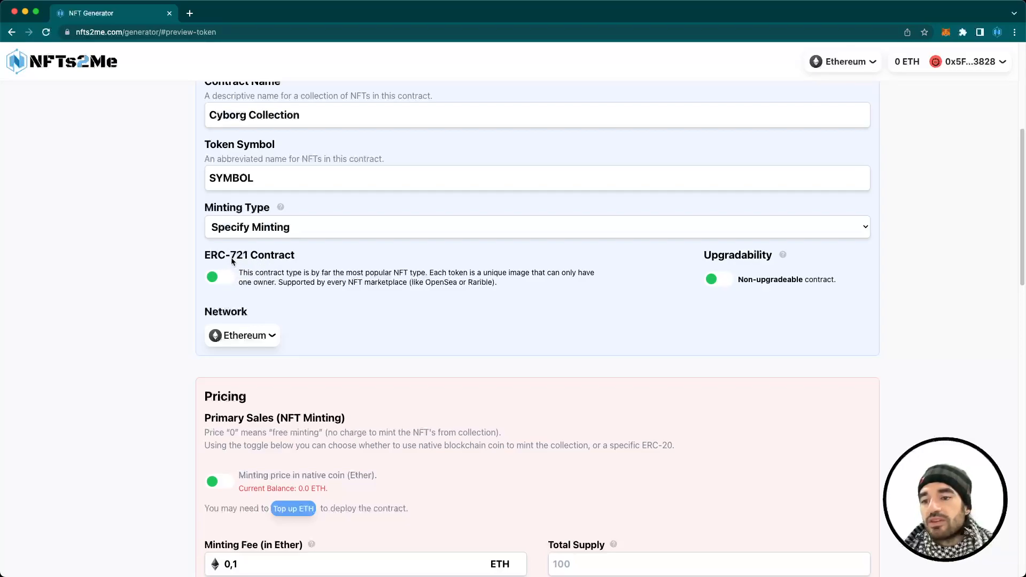
# Try the ERC-1155 contract type and the upgradeable option, restoring ERC-721 and non-upgradeable after each.
pyautogui.click(220, 276)
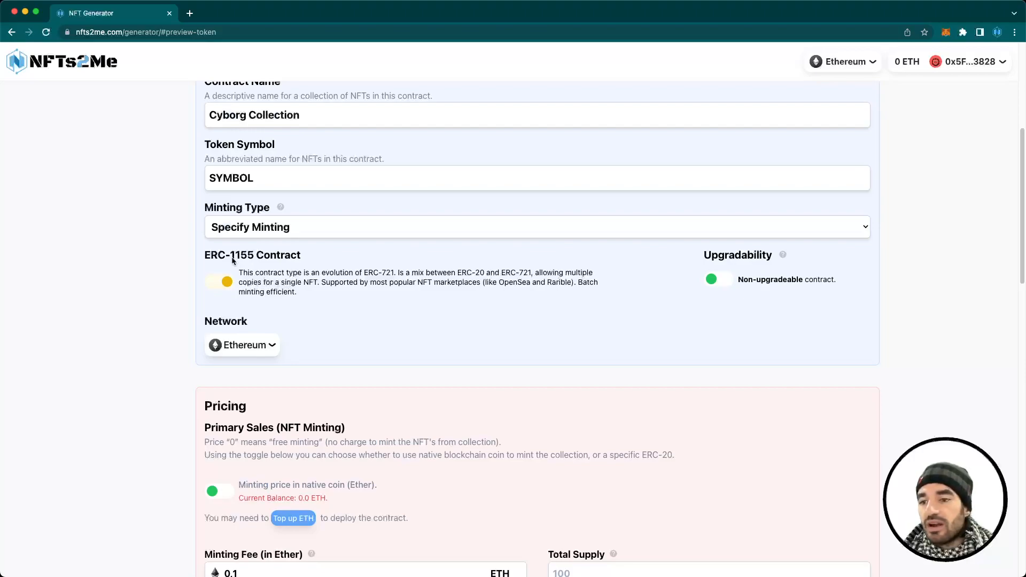
pyautogui.click(217, 286)
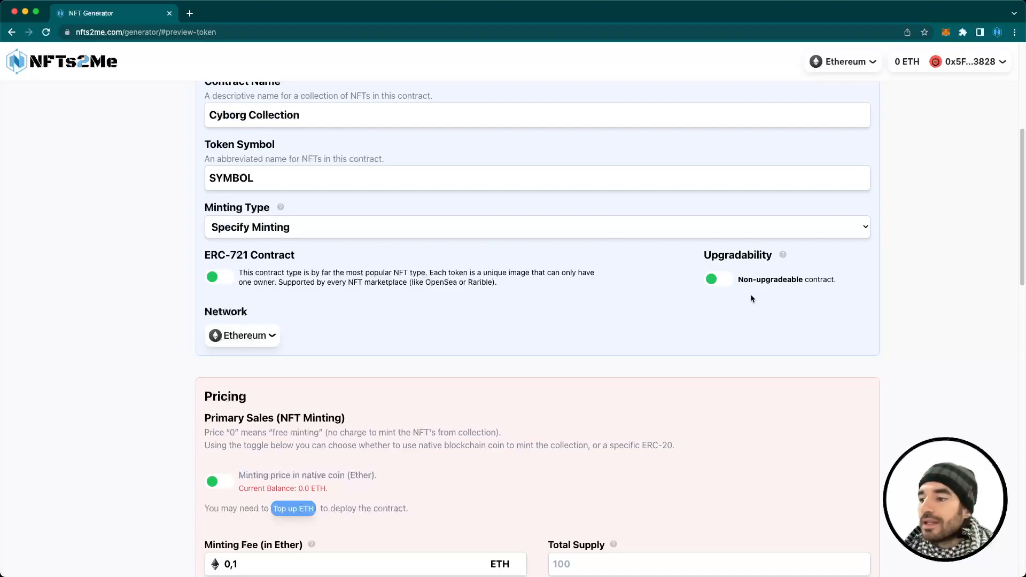
pyautogui.click(723, 282)
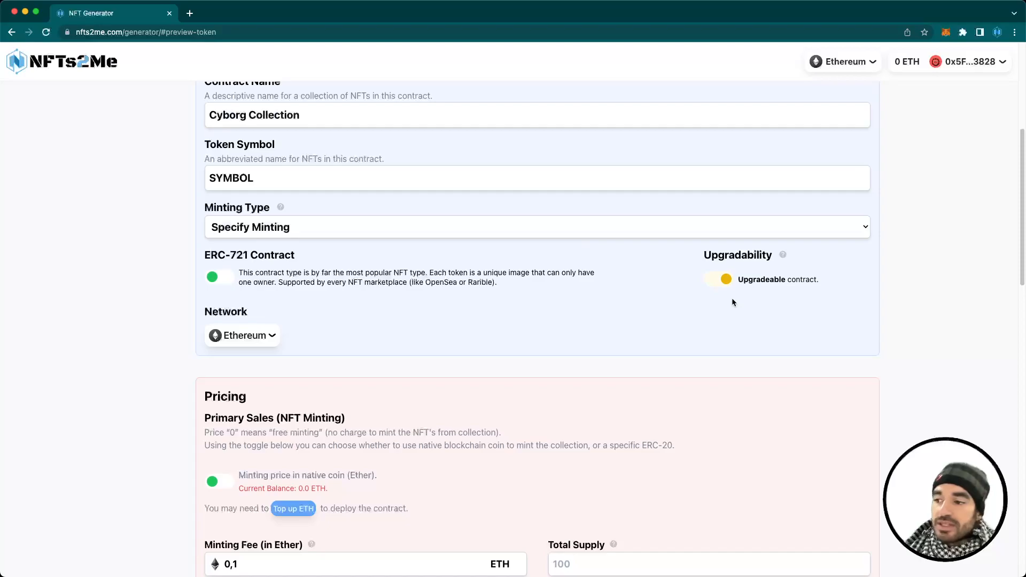
pyautogui.moveTo(783, 255)
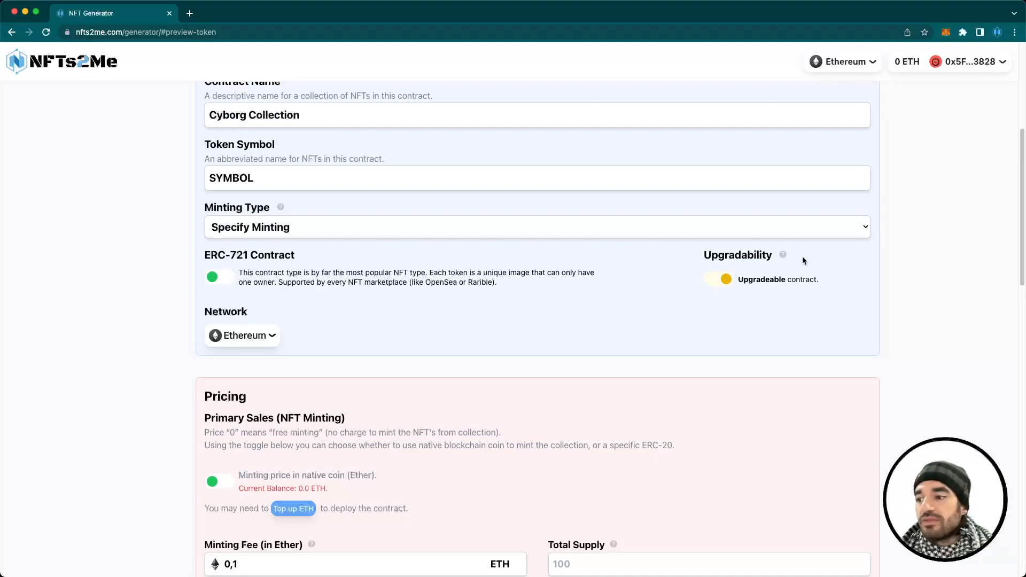
pyautogui.click(728, 280)
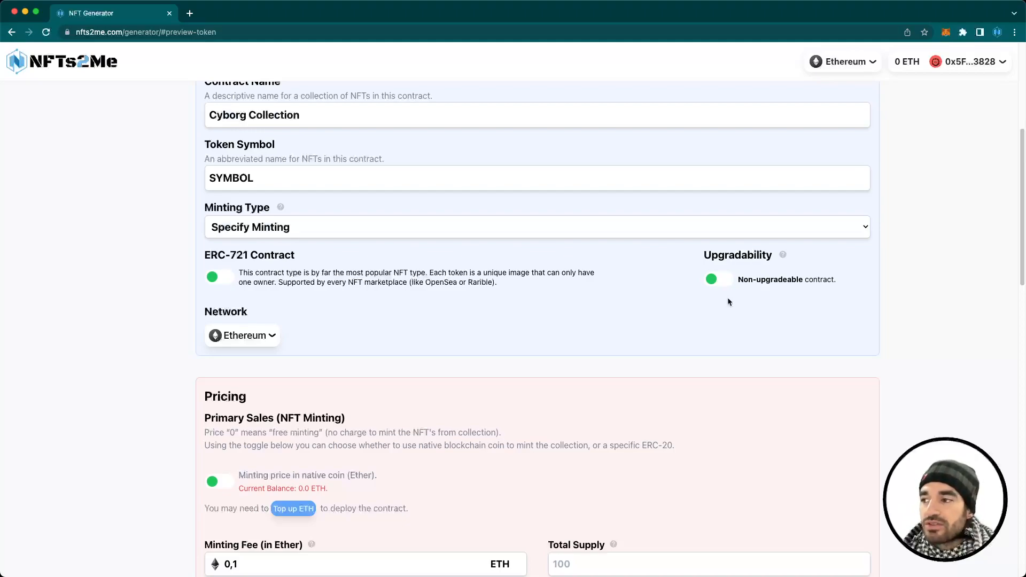
# Switch the contract's network to the Polygon Mumbai testnet and approve the switch in the MetaMask wallet.
pyautogui.scroll(-3, 729, 302)
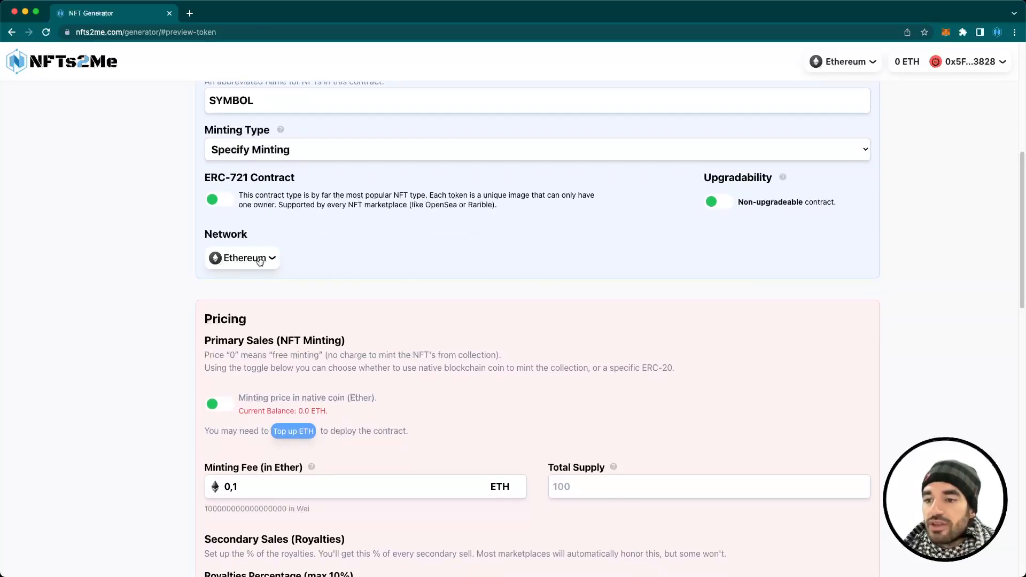
pyautogui.scroll(6, 260, 261)
pyautogui.scroll(-2, 283, 267)
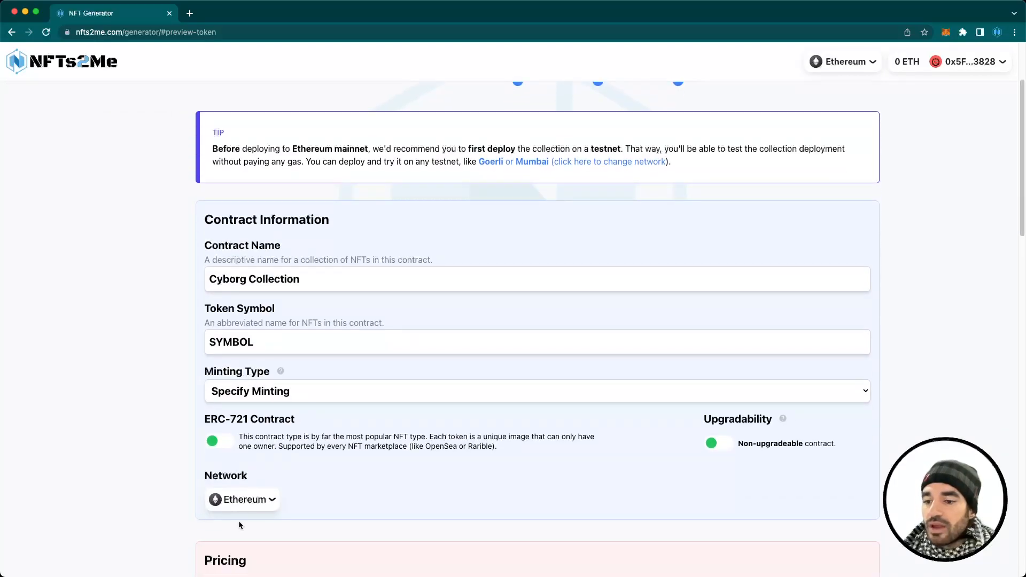
pyautogui.click(241, 501)
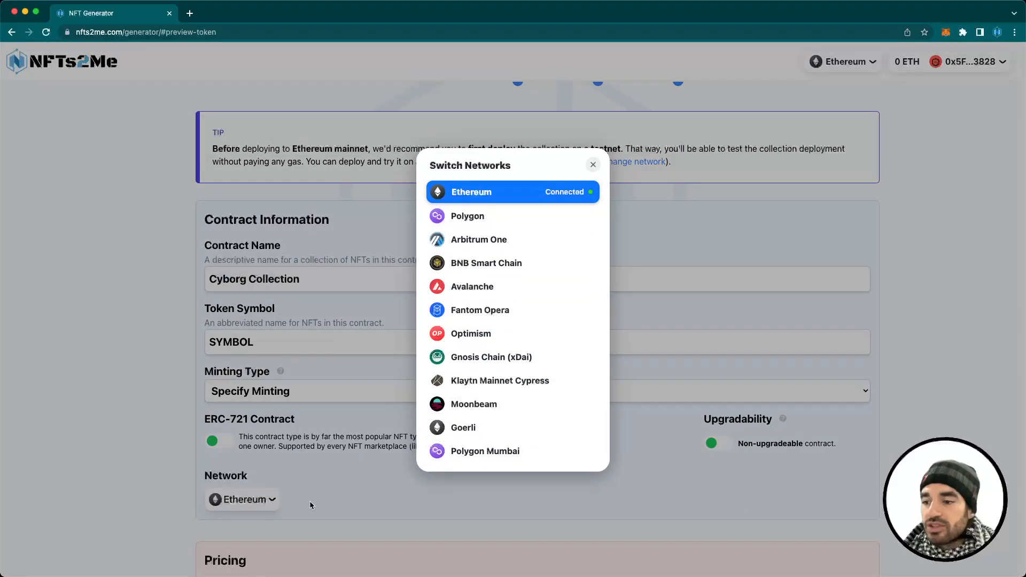
pyautogui.click(485, 453)
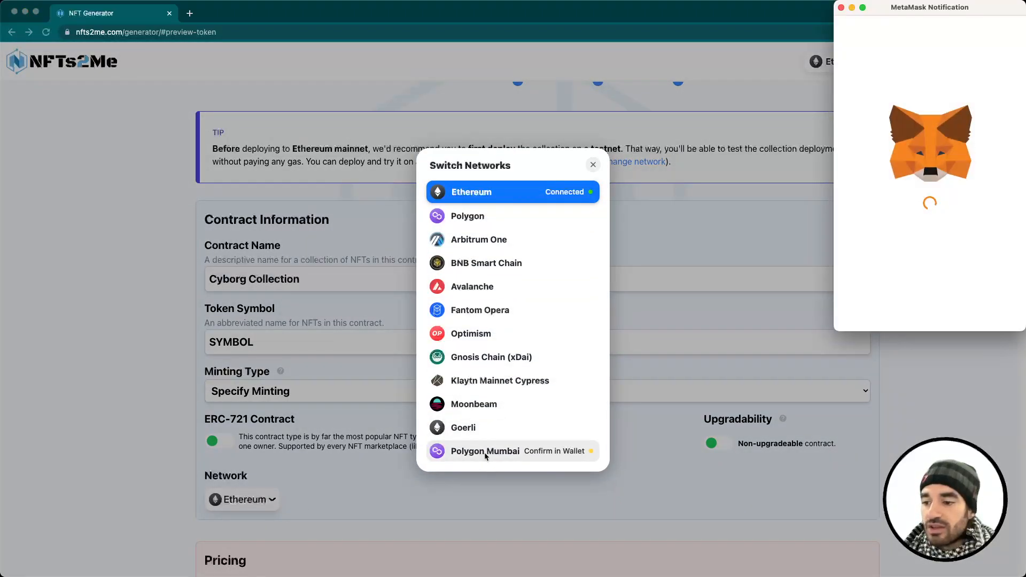
pyautogui.click(963, 316)
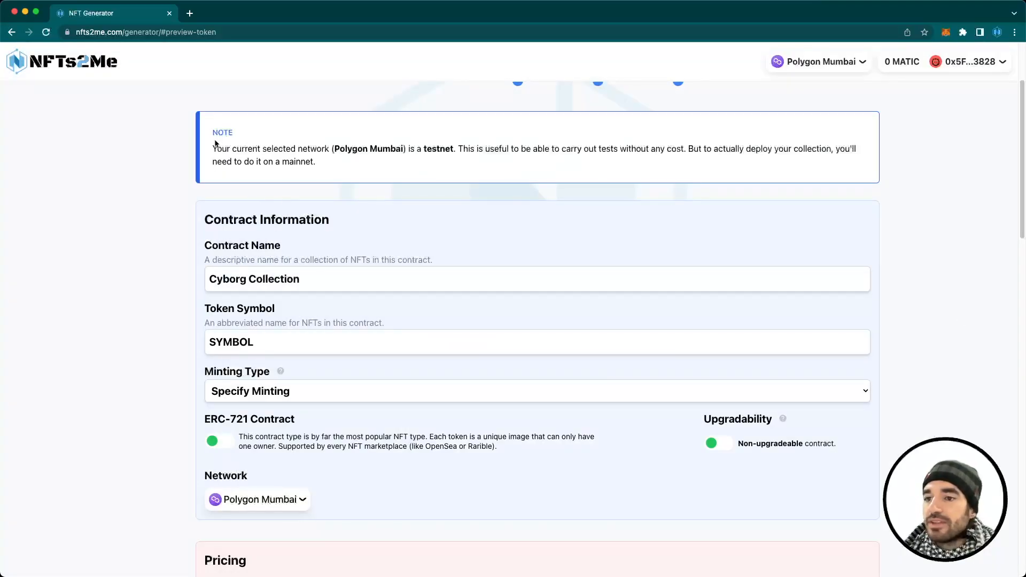
# Read the note about deploying on a testnet above the Contract Information section.
pyautogui.moveTo(229, 134); pyautogui.dragTo(234, 133)
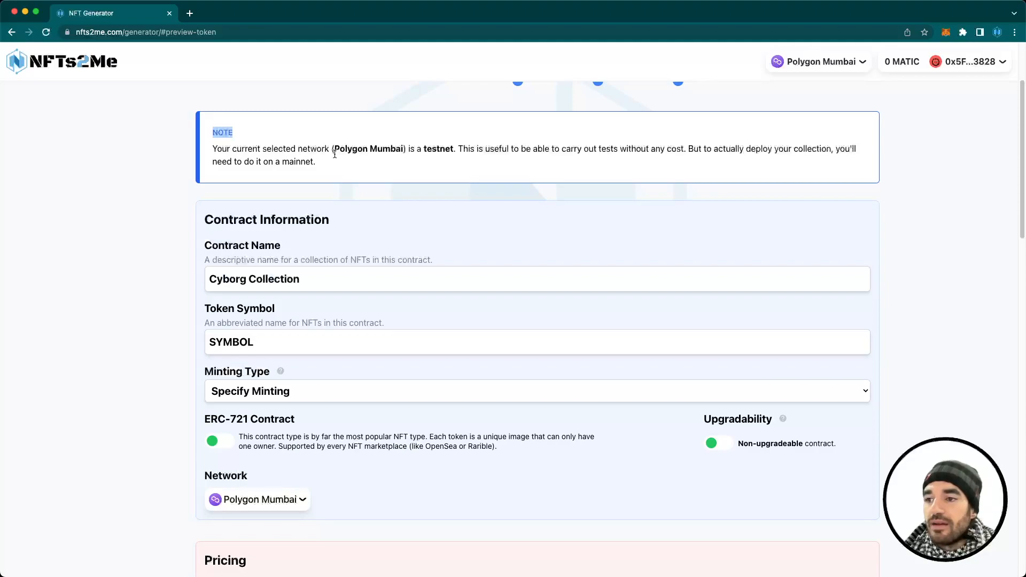
pyautogui.doubleClick(437, 150)
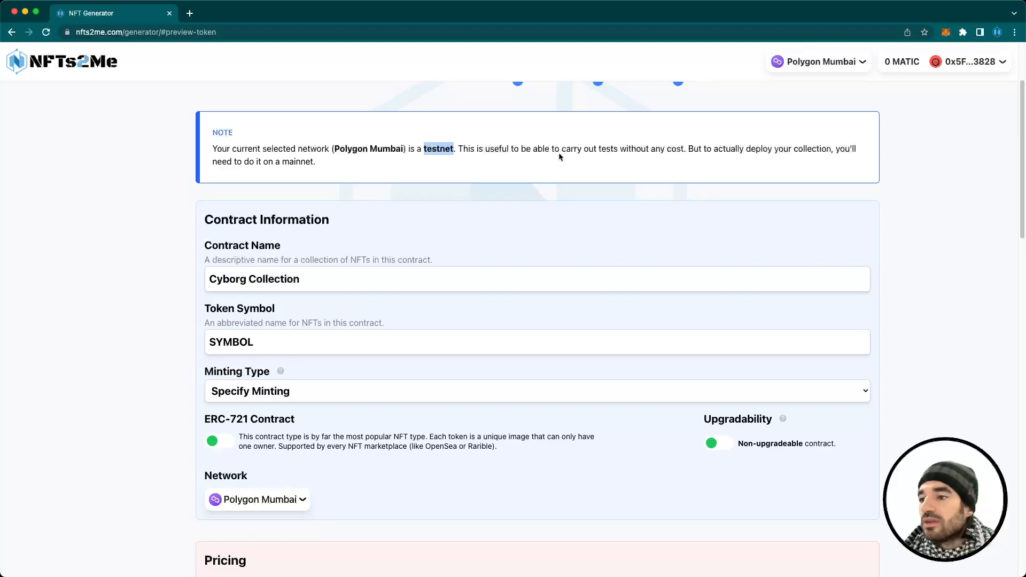
pyautogui.moveTo(562, 151); pyautogui.dragTo(690, 149)
pyautogui.click(690, 148)
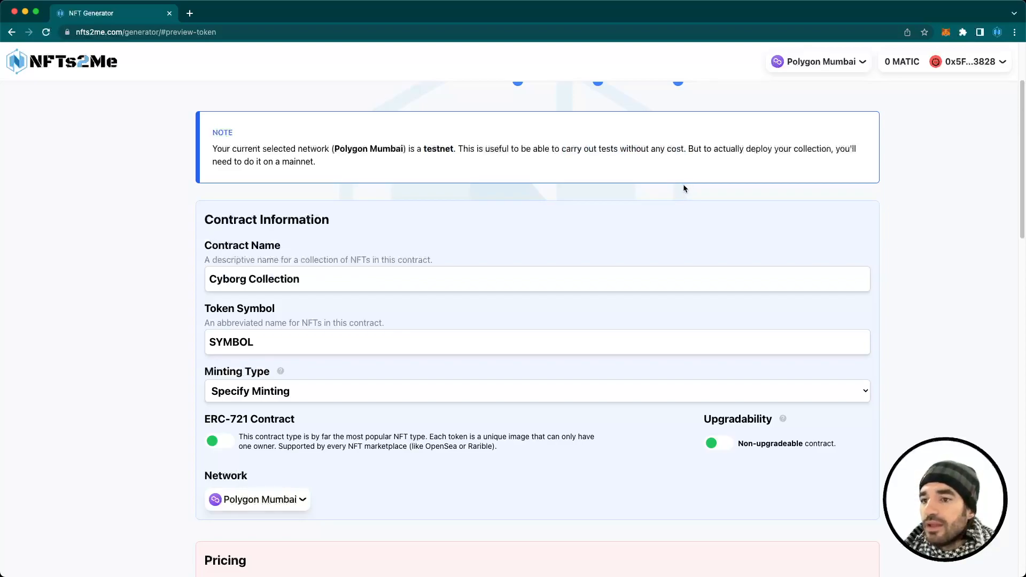
# Try pricing the mint in ERC-20 with USDC and wMATIC as the token, restoring the native MATIC coin.
pyautogui.scroll(-4, 683, 184)
pyautogui.scroll(-4, 626, 213)
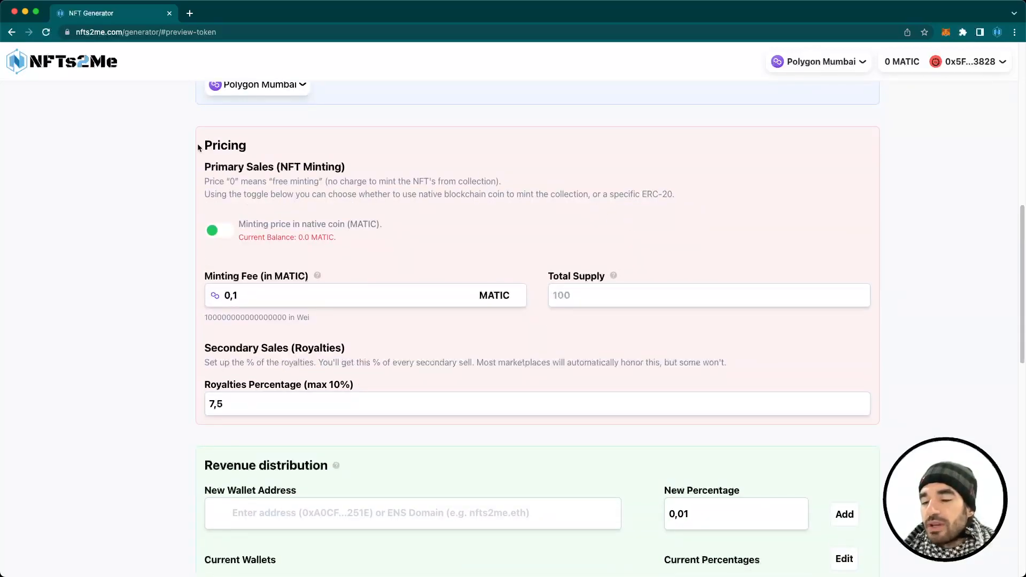
pyautogui.scroll(-1, 262, 195)
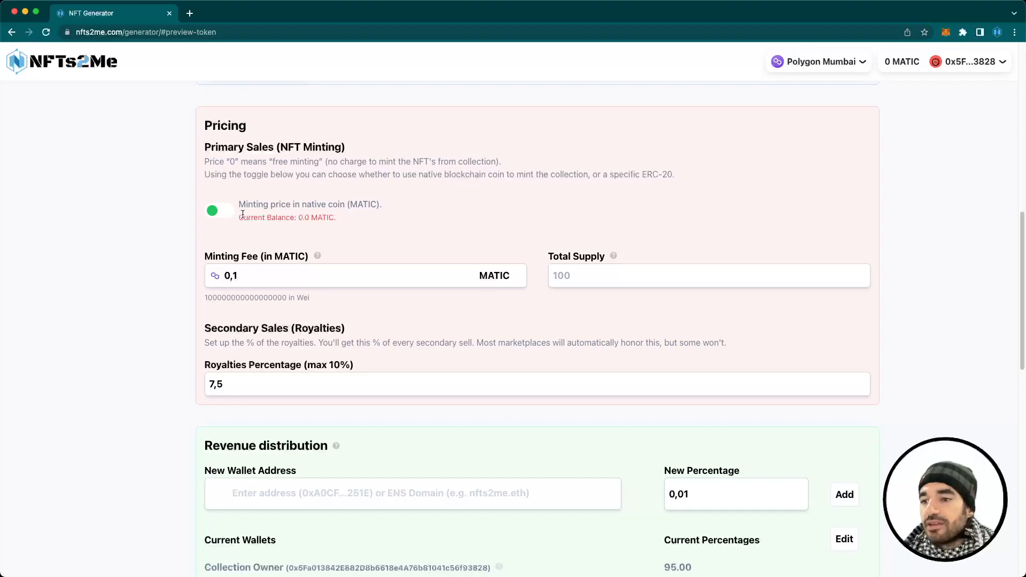
pyautogui.doubleClick(359, 204)
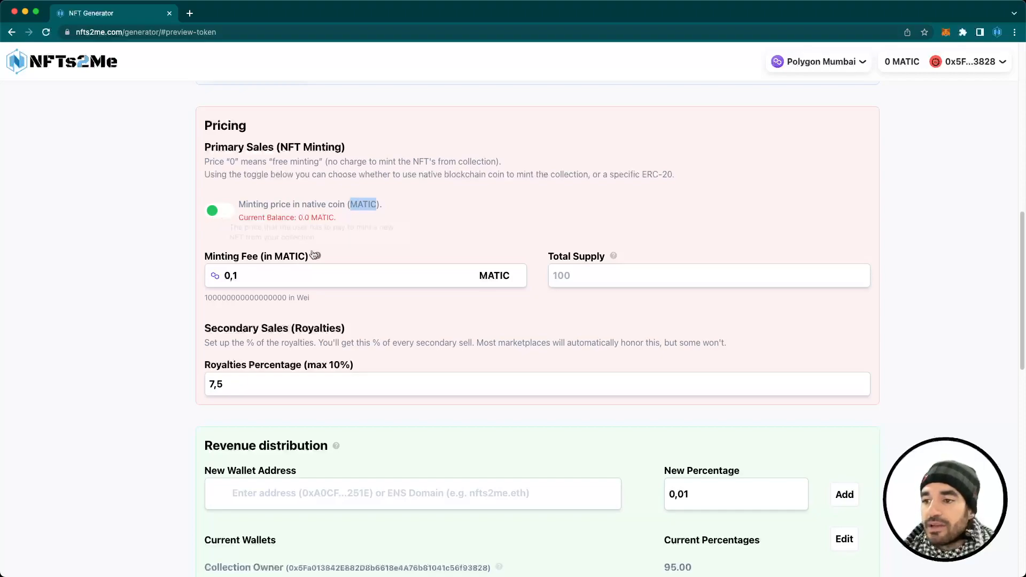
pyautogui.click(216, 219)
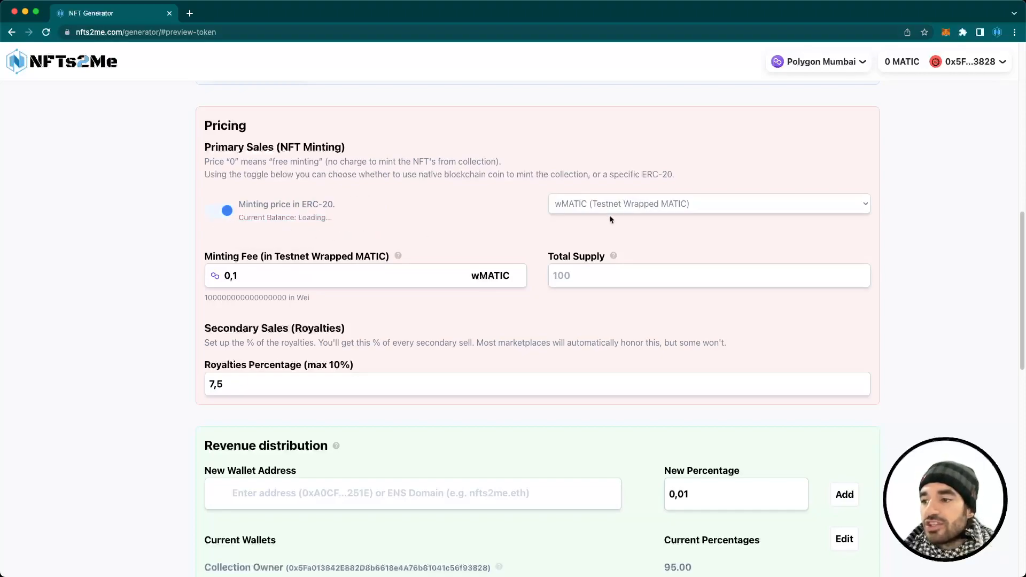
pyautogui.click(639, 204)
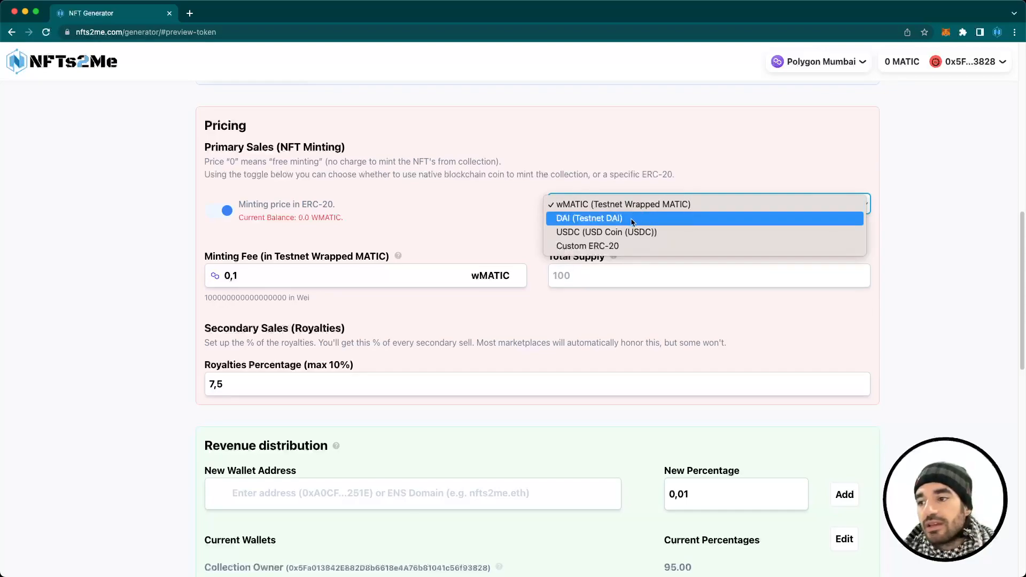
pyautogui.click(615, 231)
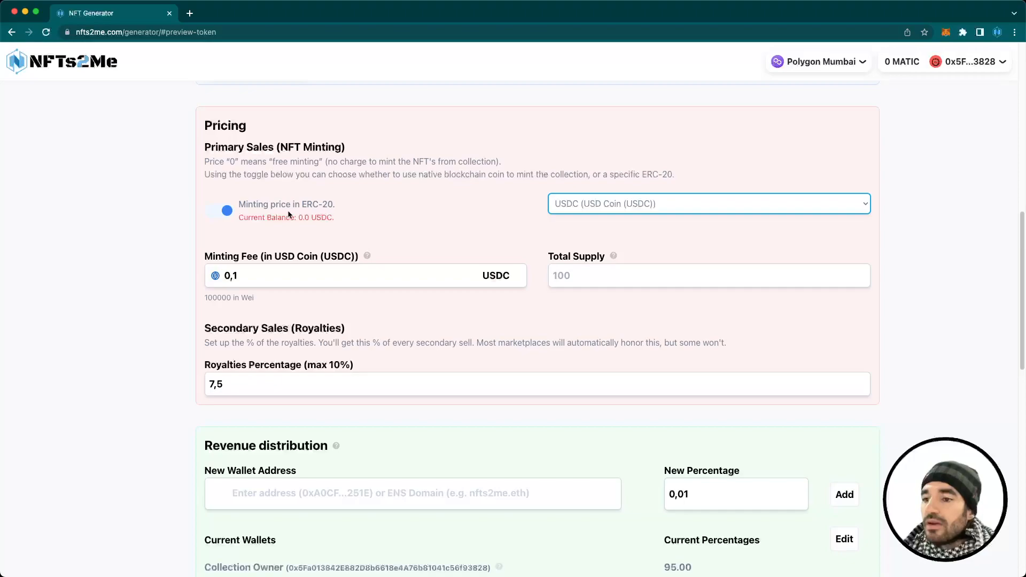
pyautogui.click(603, 209)
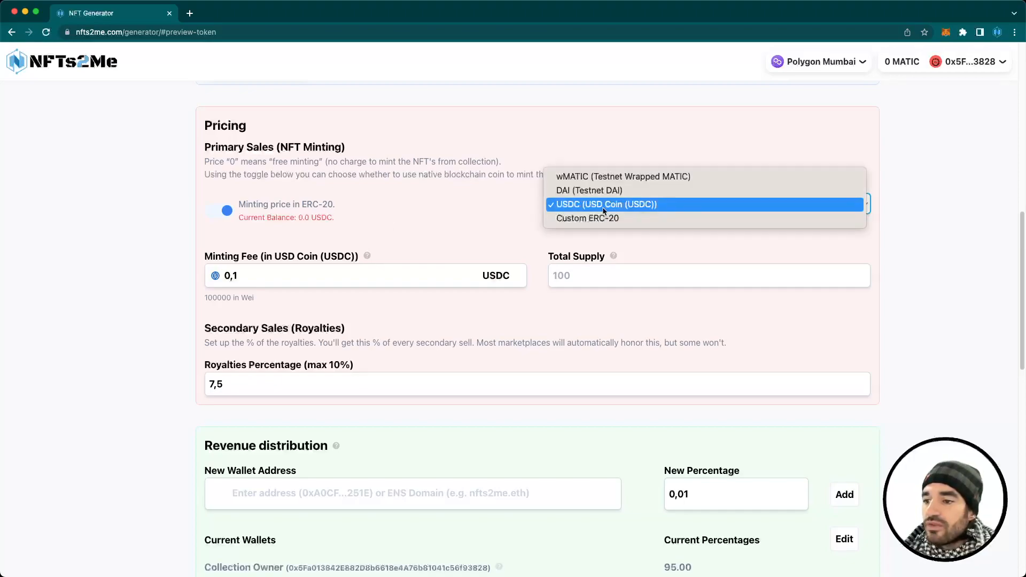
pyautogui.click(604, 209)
pyautogui.click(636, 207)
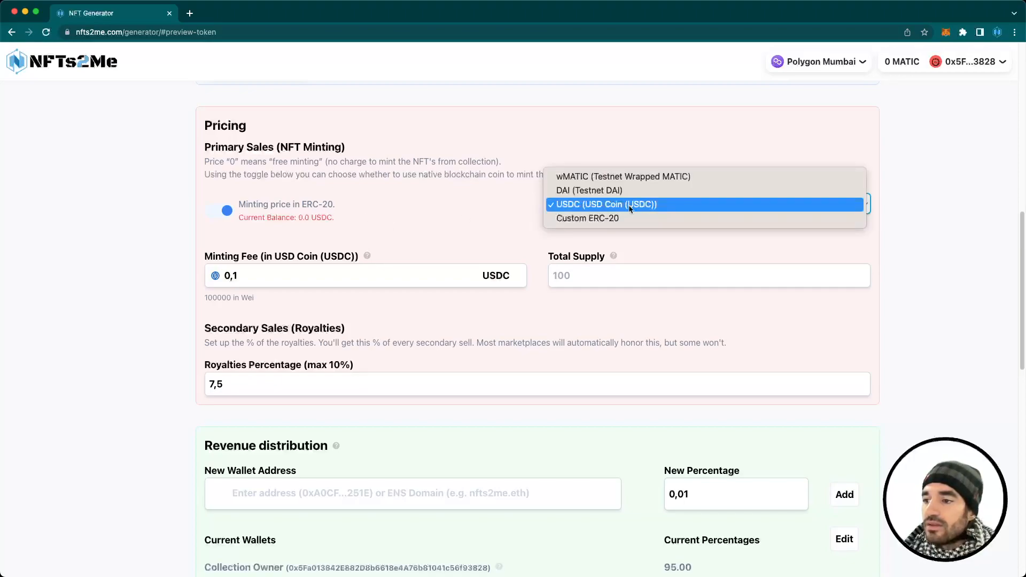
pyautogui.click(566, 180)
pyautogui.click(220, 212)
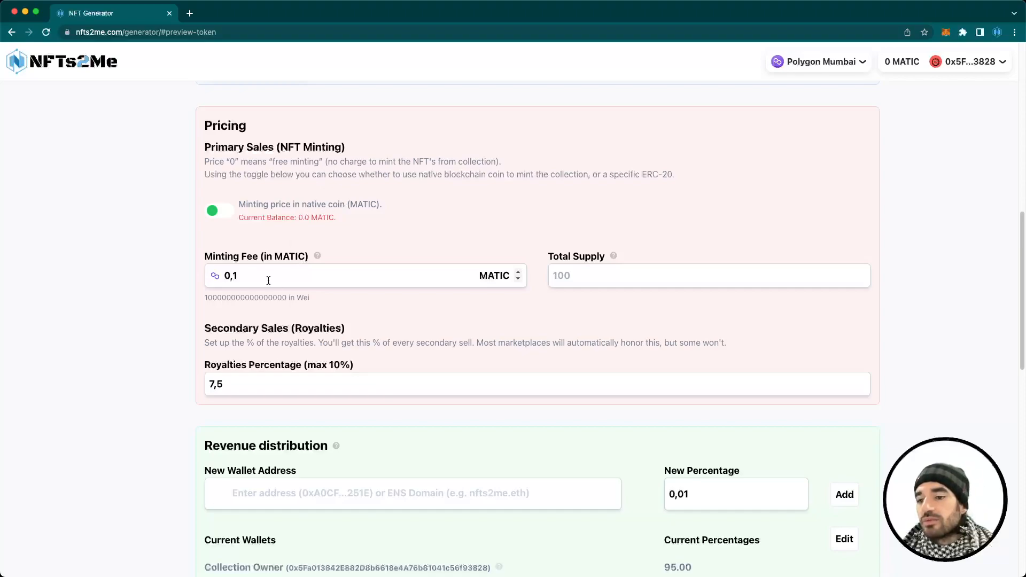
# Try a minting fee of 0,5 MATIC and settle on a minting fee of 2 MATIC.
pyautogui.moveTo(238, 275); pyautogui.dragTo(233, 276)
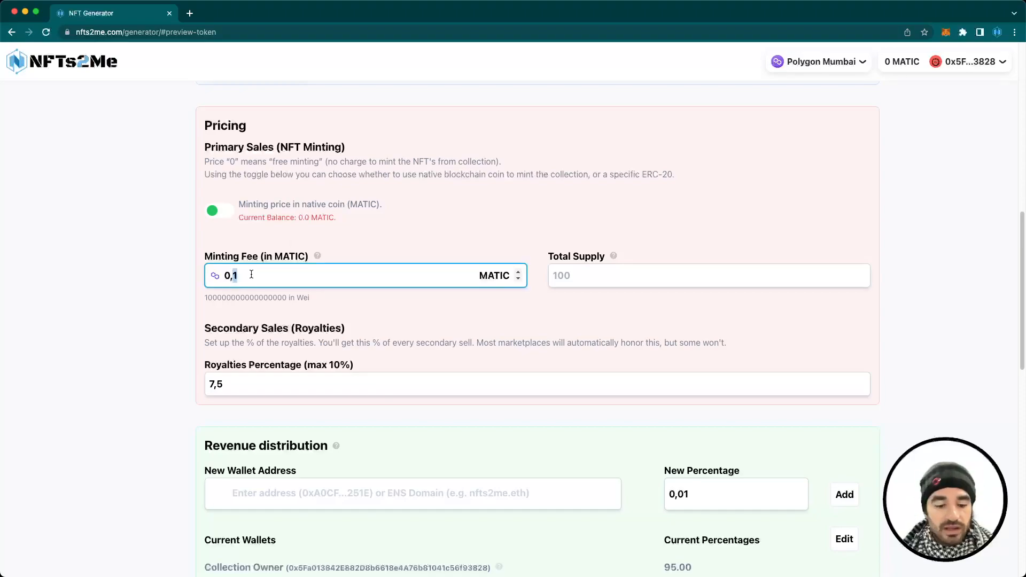
pyautogui.write('5')
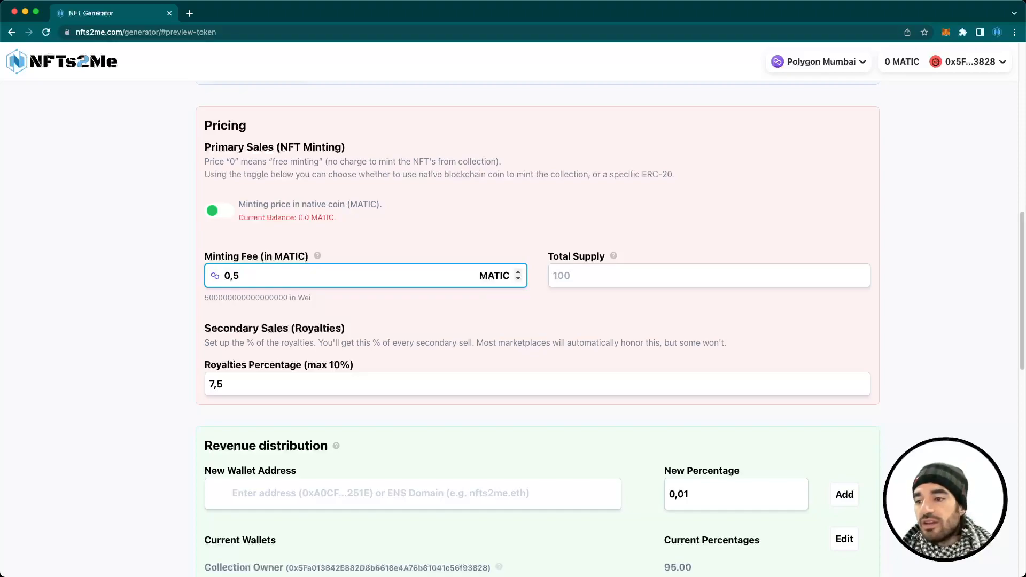
pyautogui.doubleClick(250, 275)
pyautogui.write('2')
pyautogui.click(162, 277)
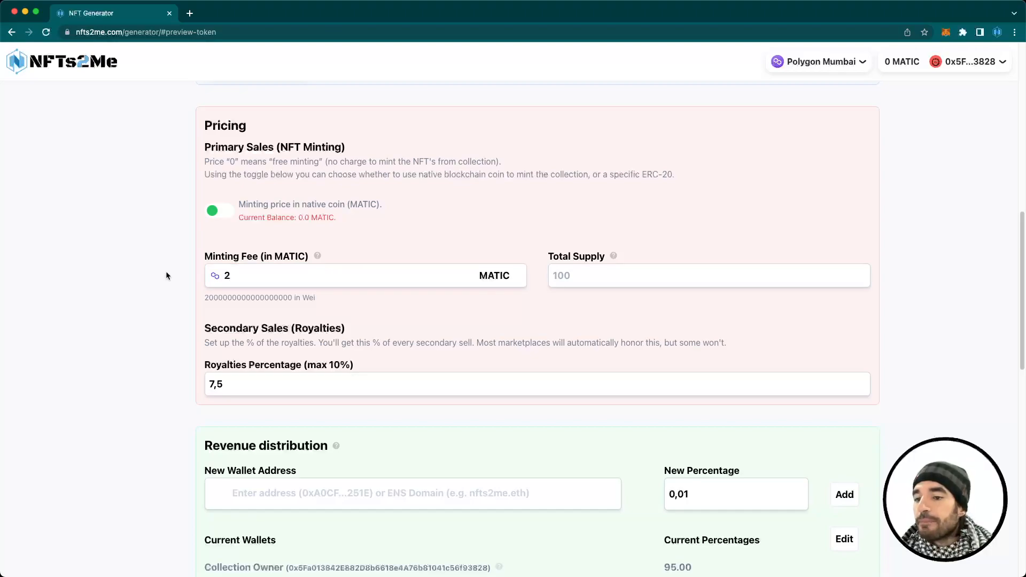
# Consult the Total Supply help and read the Secondary Sales description of how marketplaces treat royalties.
pyautogui.scroll(-1, 166, 276)
pyautogui.moveTo(616, 245)
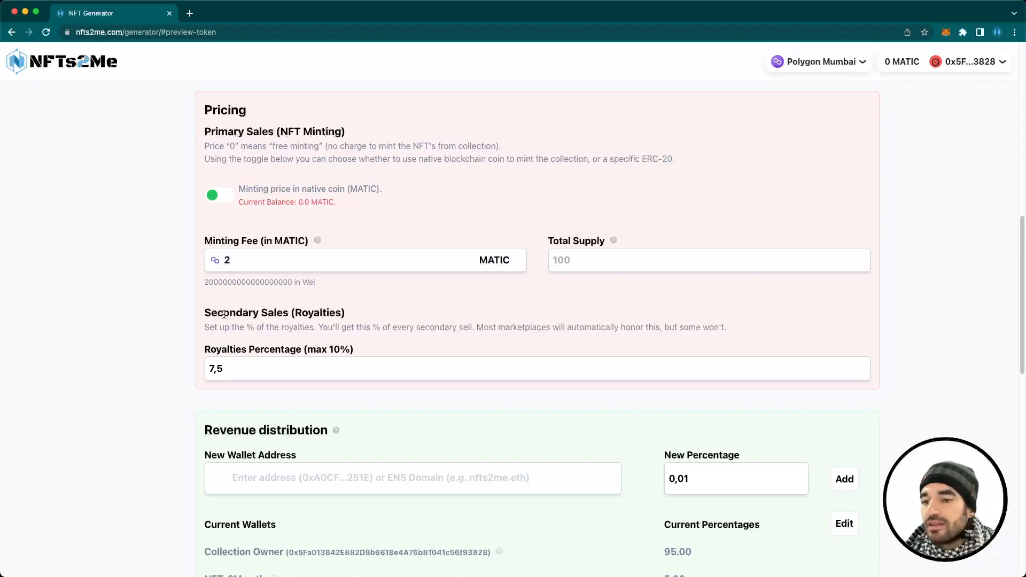
pyautogui.moveTo(203, 314); pyautogui.dragTo(350, 312)
pyautogui.click(350, 312)
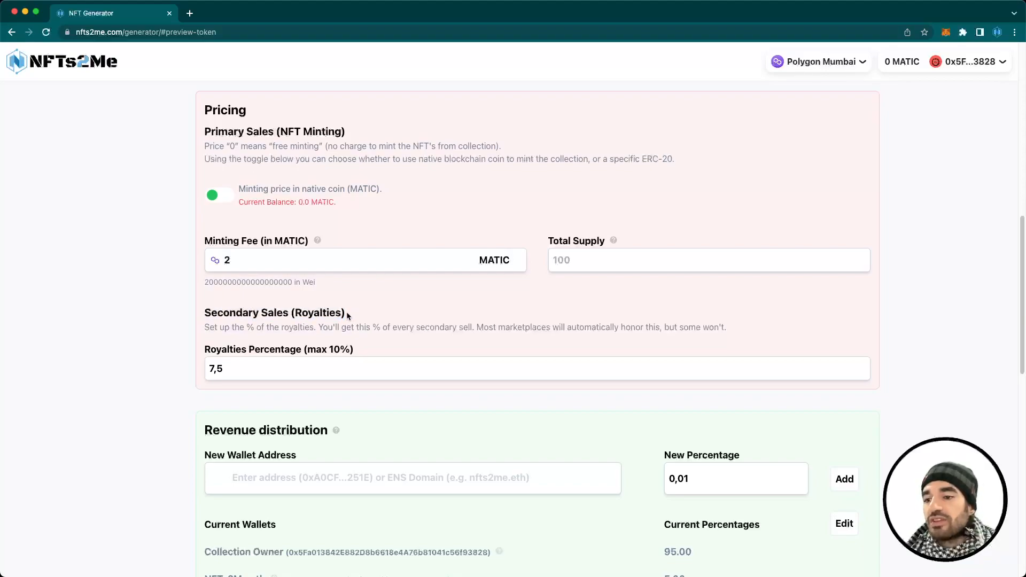
pyautogui.scroll(-1, 358, 309)
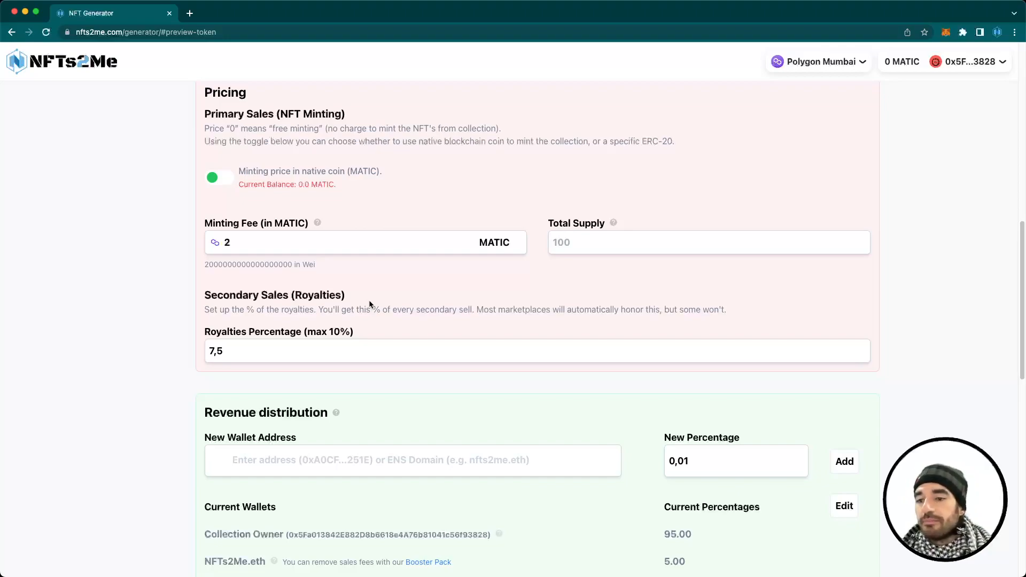
pyautogui.moveTo(475, 311); pyautogui.dragTo(659, 305)
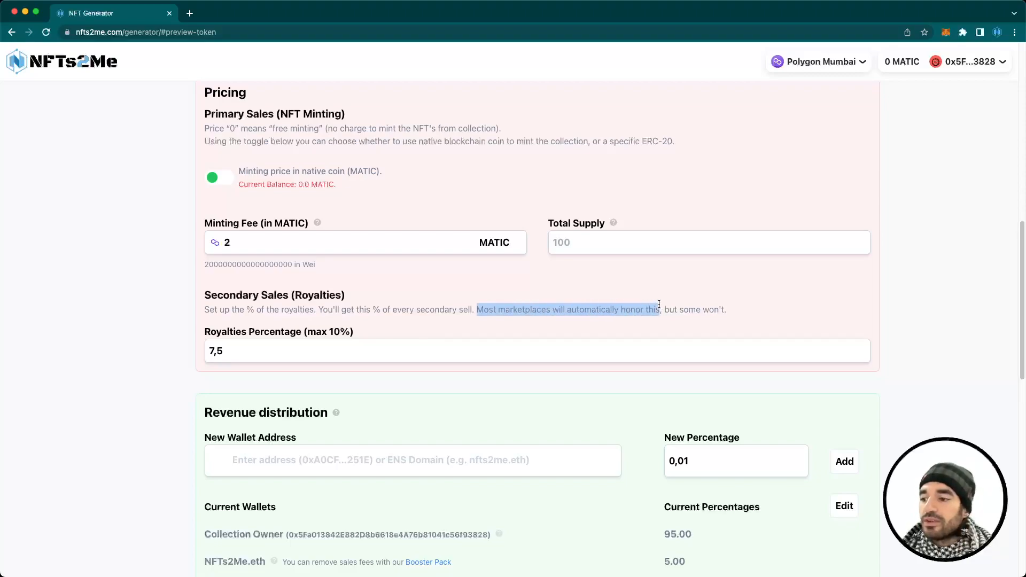
pyautogui.click(661, 306)
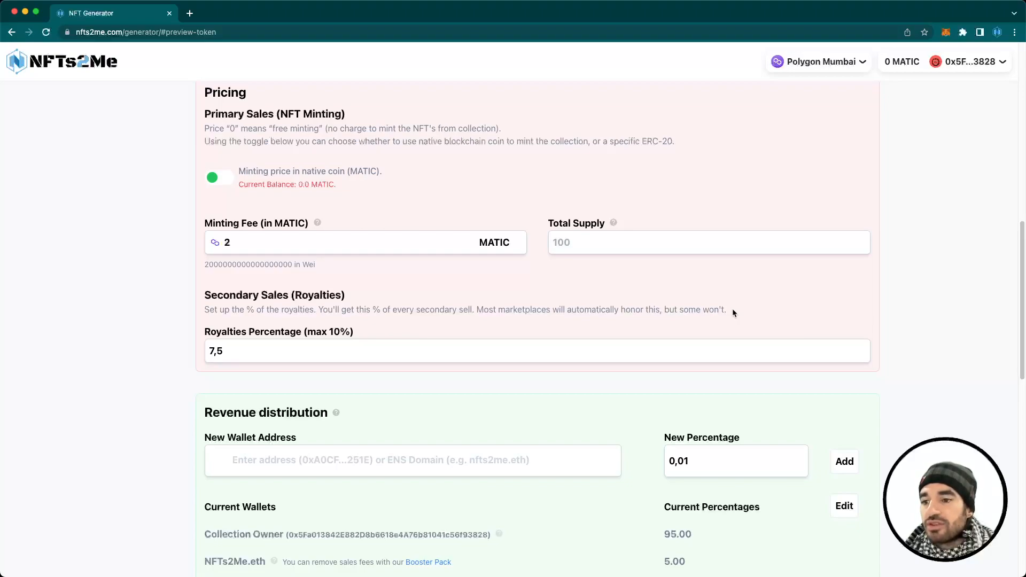
# Try royalties percentages of 0 and 15, and set the royalties percentage to 5.
pyautogui.doubleClick(219, 352)
pyautogui.write('0')
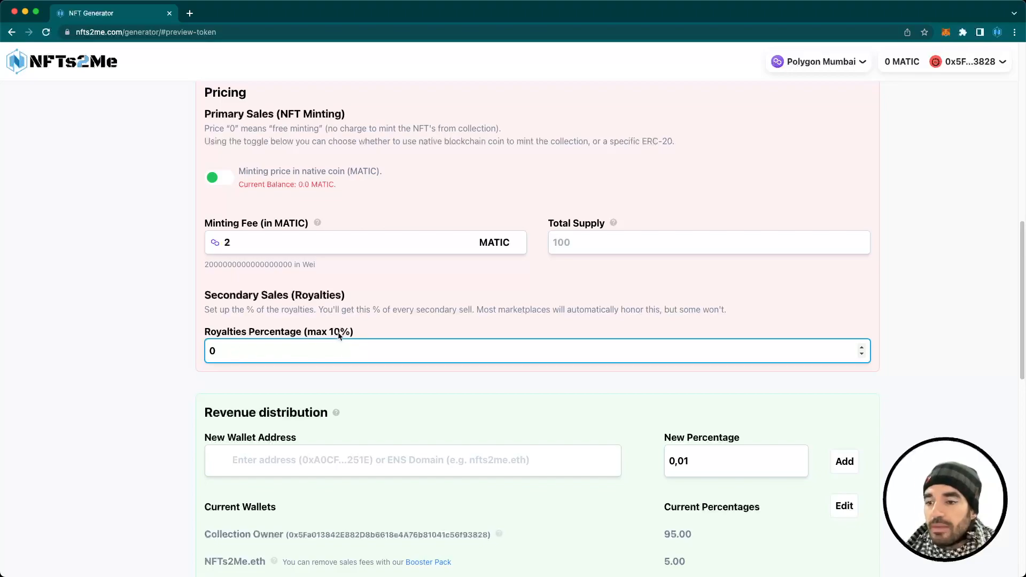
pyautogui.moveTo(240, 352); pyautogui.dragTo(169, 351)
pyautogui.write('15')
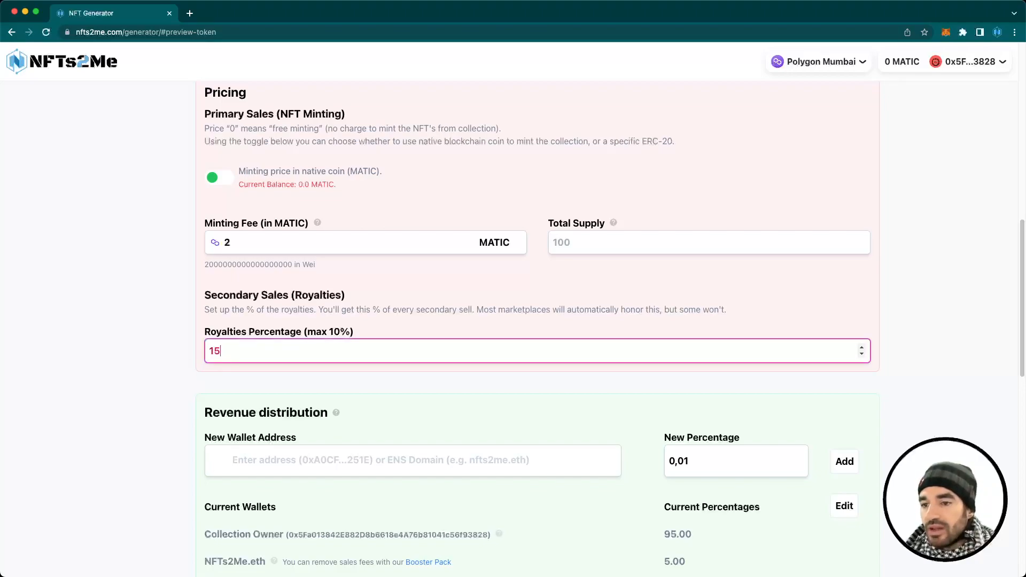
pyautogui.moveTo(233, 353); pyautogui.dragTo(185, 358)
pyautogui.write('5')
pyautogui.click(231, 372)
# Examine the Revenue distribution section, including its help, the current wallets with their percentages and the Booster Pack note.
pyautogui.scroll(-3, 265, 380)
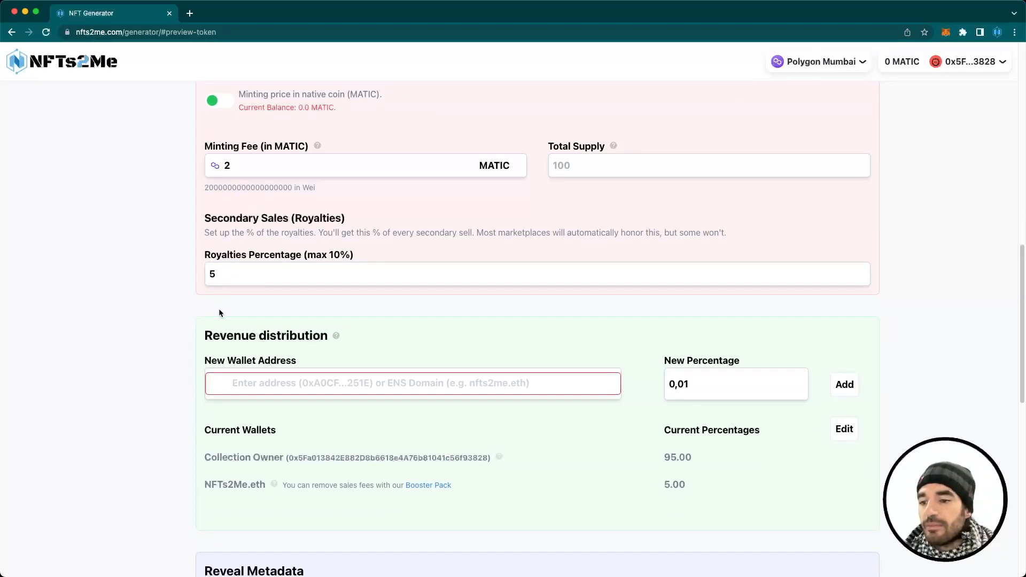
pyautogui.scroll(-3, 220, 314)
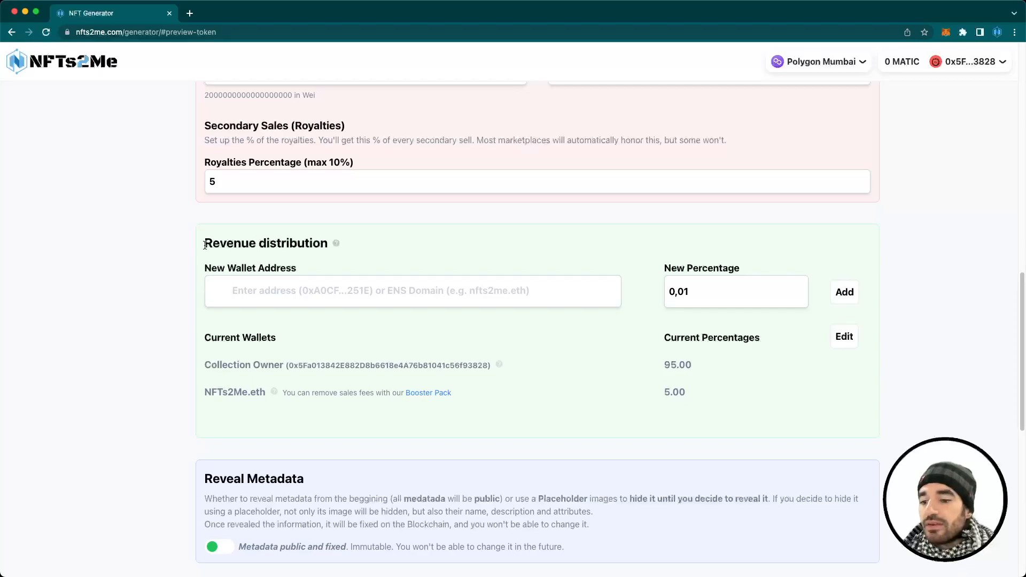
pyautogui.moveTo(204, 245); pyautogui.dragTo(357, 233)
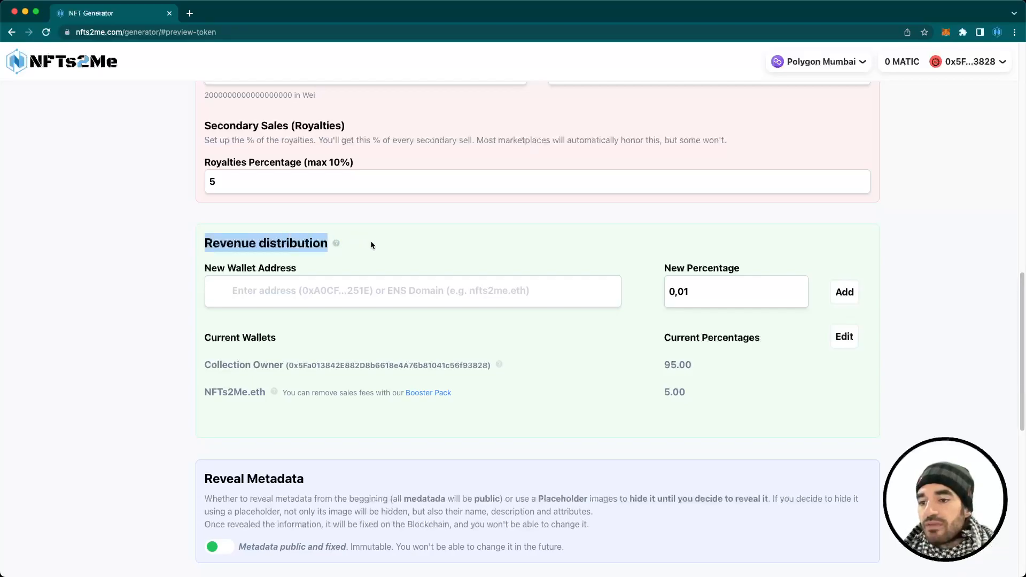
pyautogui.click(336, 246)
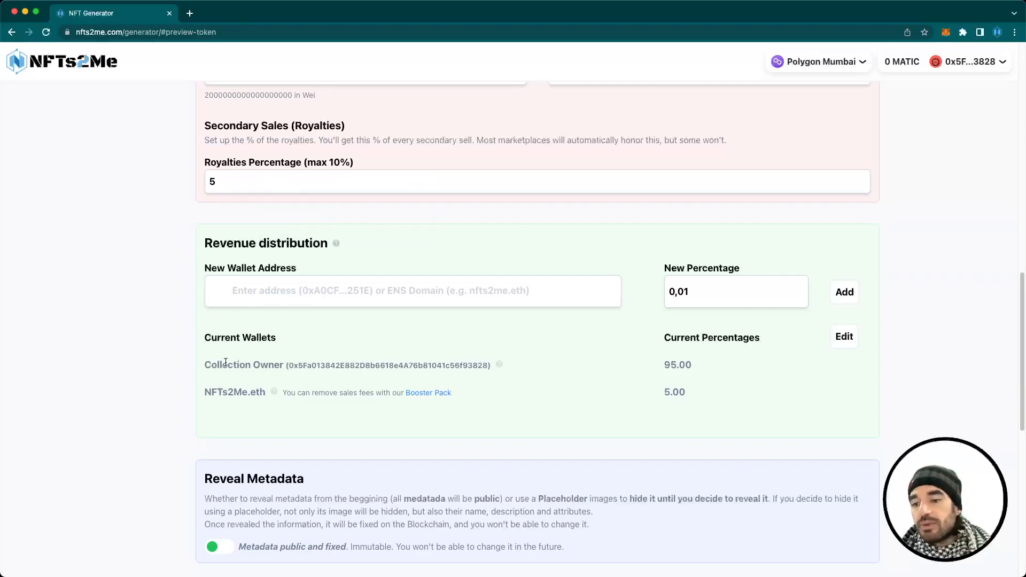
pyautogui.moveTo(205, 365); pyautogui.dragTo(501, 371)
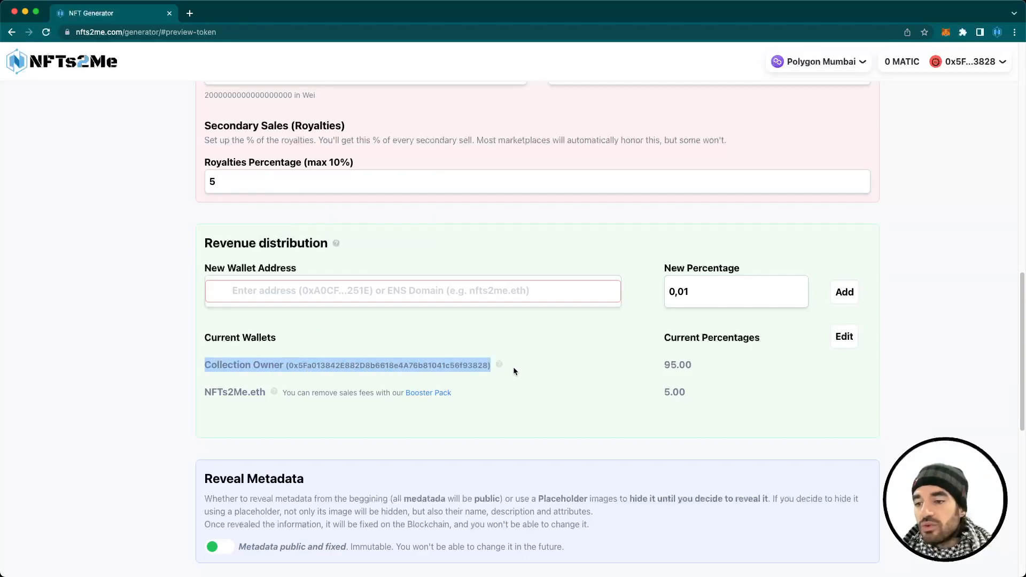
pyautogui.click(513, 367)
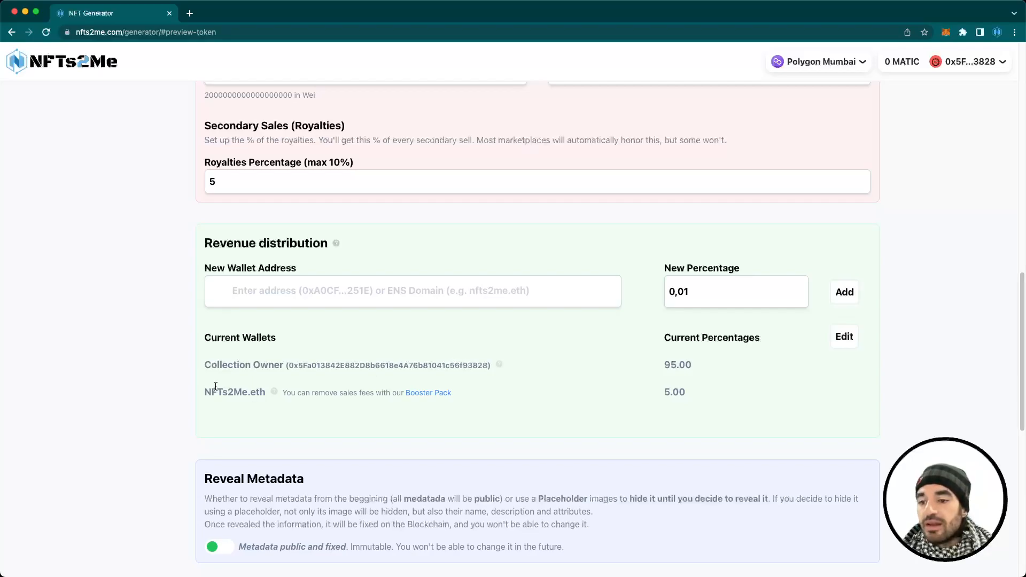
pyautogui.moveTo(203, 392); pyautogui.dragTo(685, 392)
pyautogui.click(685, 392)
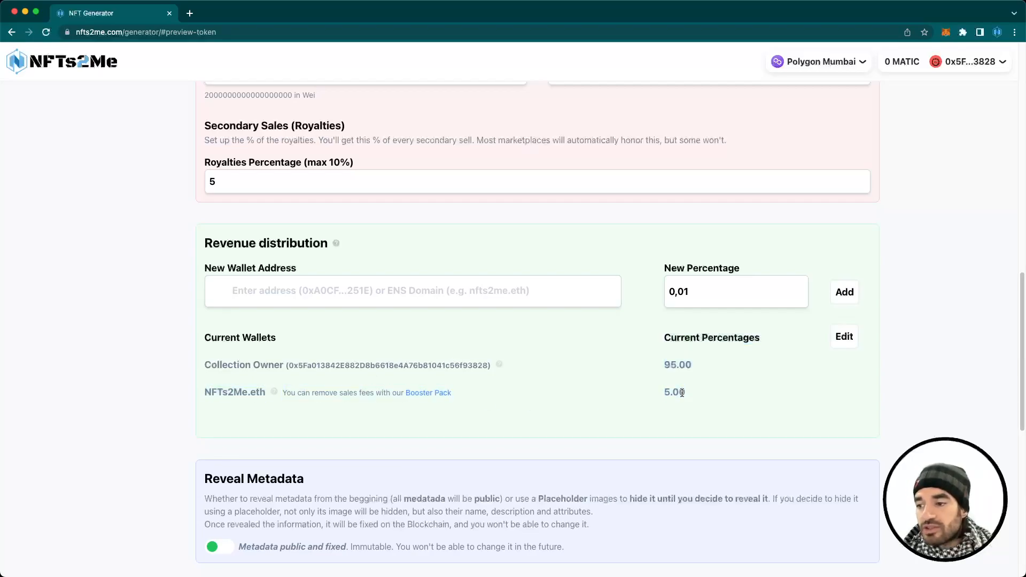
pyautogui.moveTo(287, 393); pyautogui.dragTo(397, 394)
pyautogui.click(448, 401)
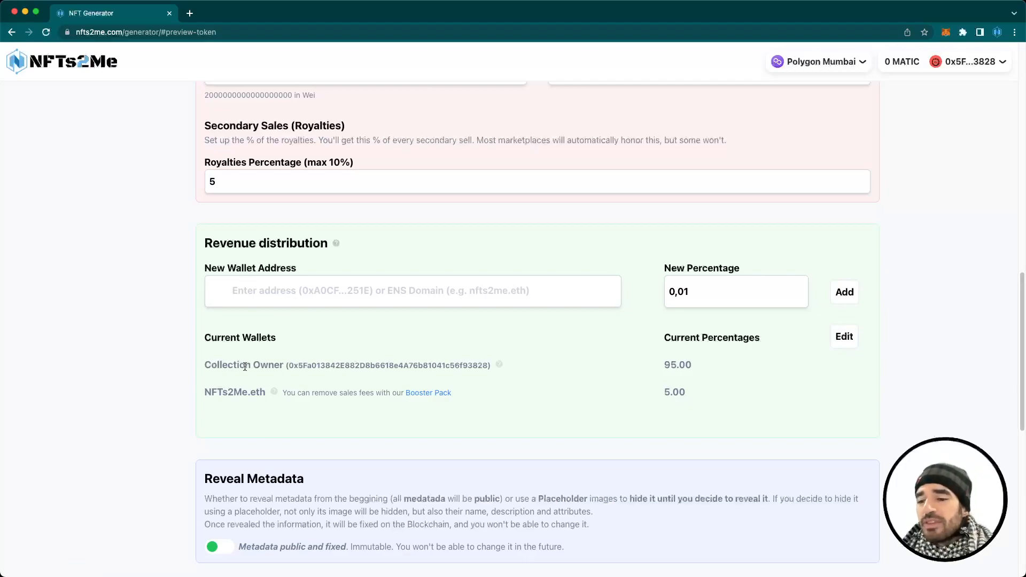
# Examine the Collection Owner wallet entry under Current Wallets and consult its help.
pyautogui.moveTo(205, 362); pyautogui.dragTo(396, 366)
pyautogui.click(402, 367)
pyautogui.moveTo(499, 368)
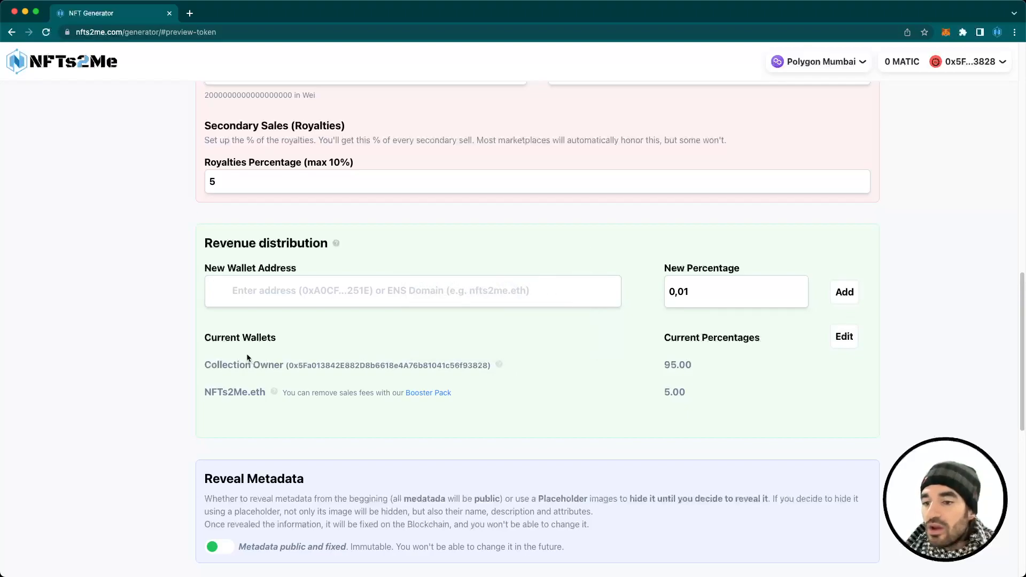
pyautogui.moveTo(207, 337); pyautogui.dragTo(349, 363)
pyautogui.tripleClick(349, 364)
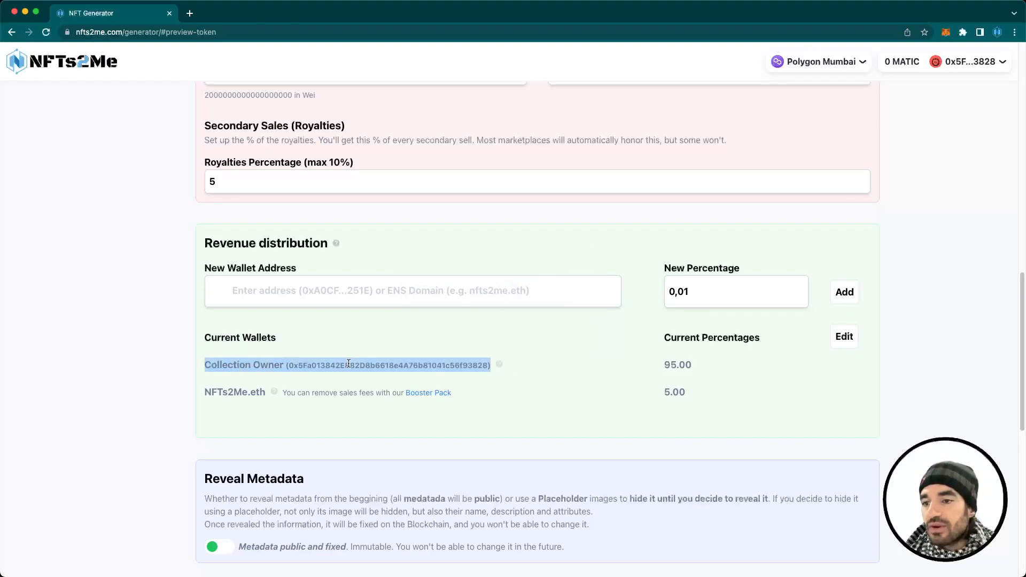
pyautogui.click(333, 364)
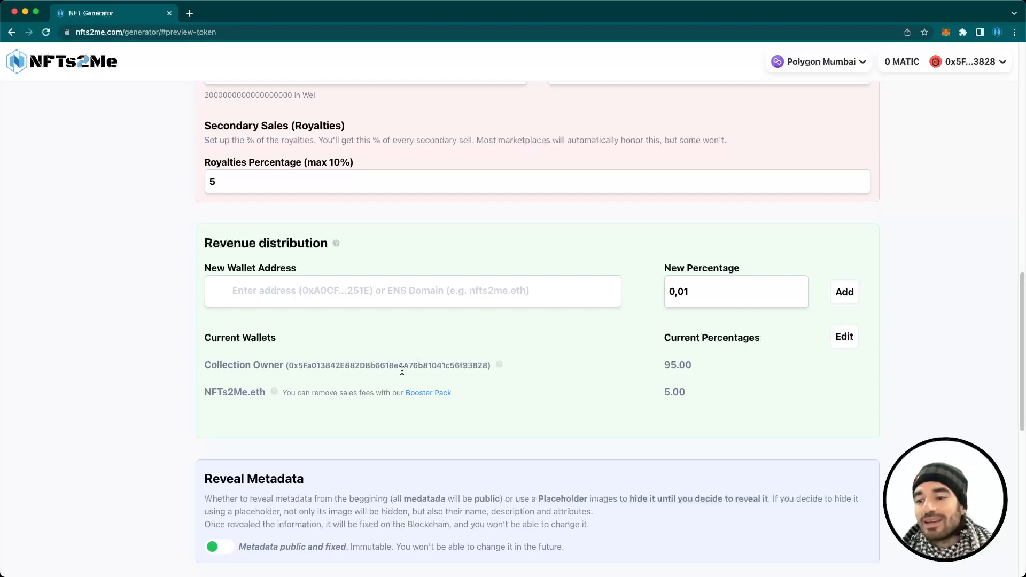
pyautogui.doubleClick(382, 365)
pyautogui.click(328, 368)
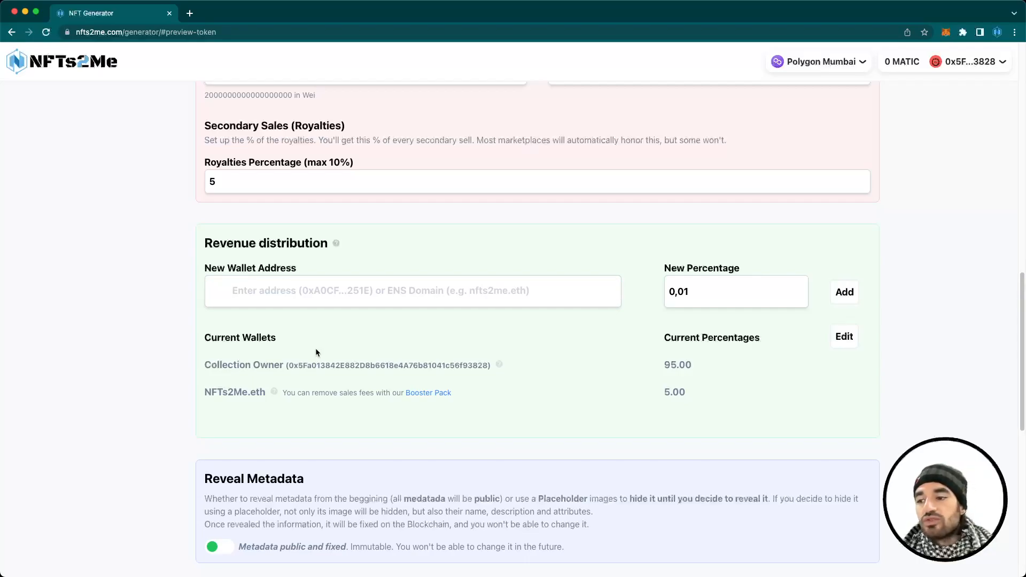
# Look over the Reveal Metadata and Regular / Soulbound Collection sections and return to the Collection Owner entry in Revenue distribution.
pyautogui.scroll(-5, 315, 348)
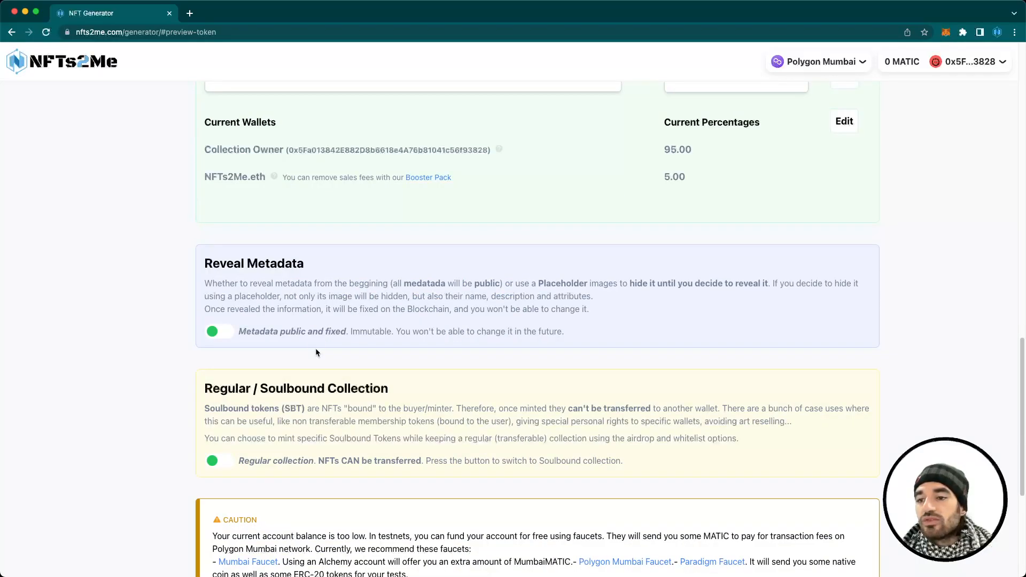
pyautogui.scroll(1, 328, 317)
pyautogui.moveTo(206, 167); pyautogui.dragTo(360, 181)
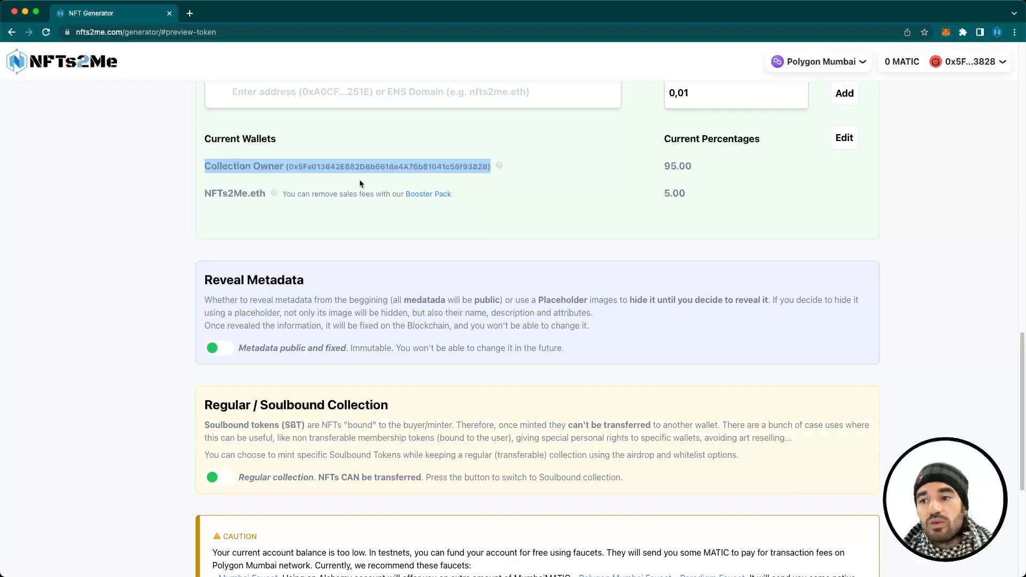
pyautogui.scroll(1, 358, 180)
pyautogui.scroll(1, 346, 204)
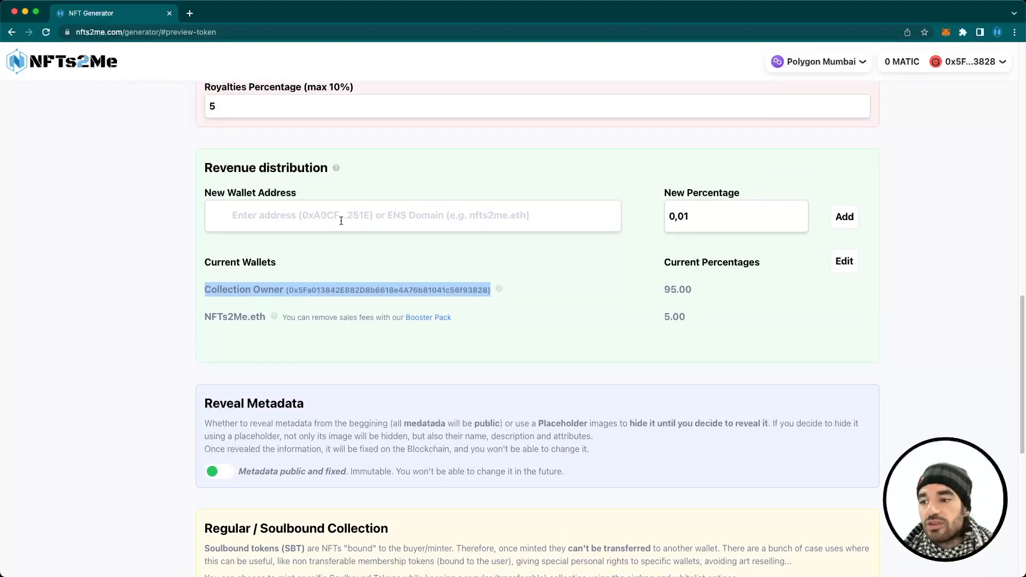
pyautogui.click(332, 251)
pyautogui.scroll(1, 301, 292)
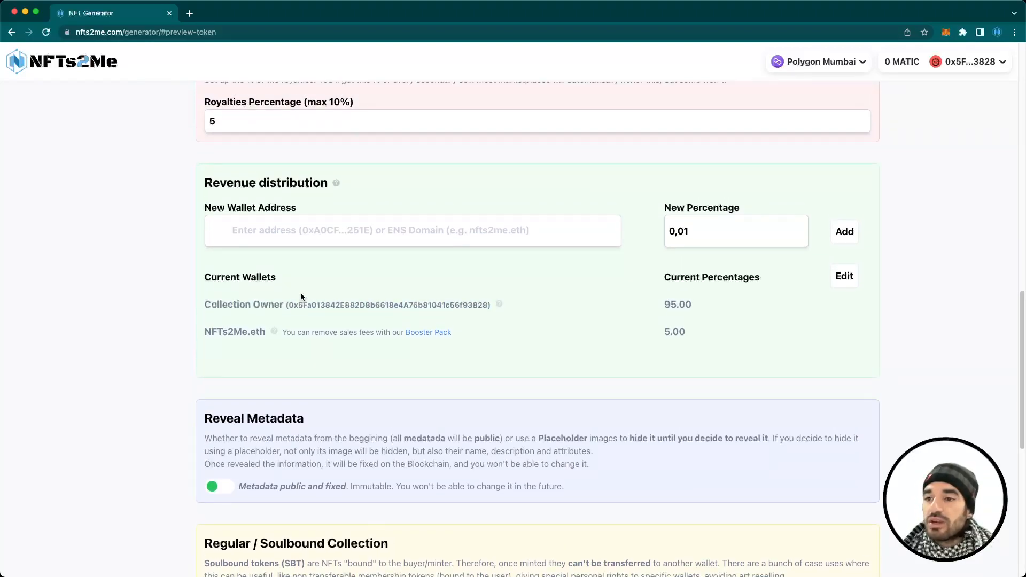
# Copy the collection owner's wallet address and add it to the revenue distribution as a new wallet with 10 percent.
pyautogui.scroll(2, 301, 297)
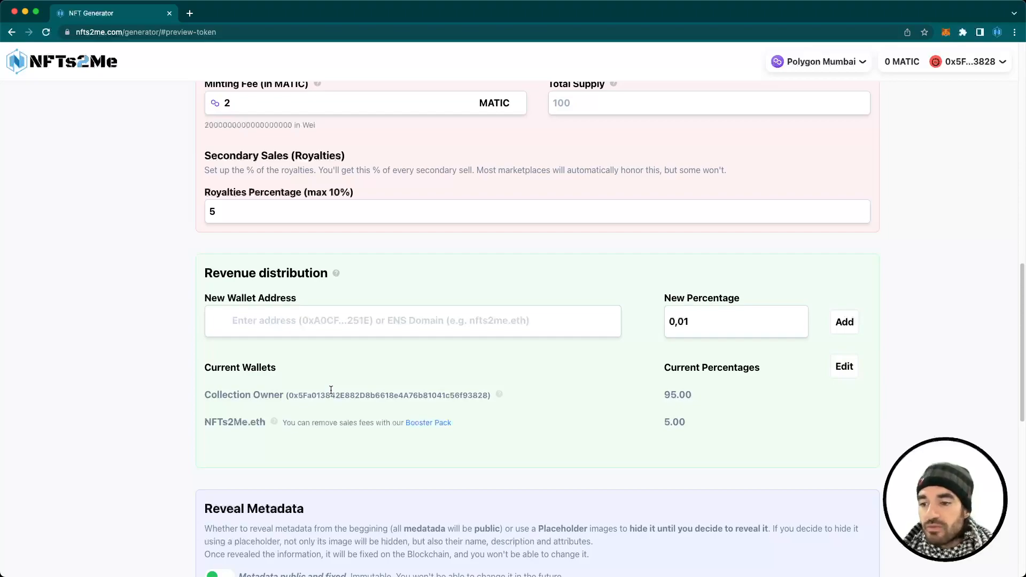
pyautogui.moveTo(499, 396)
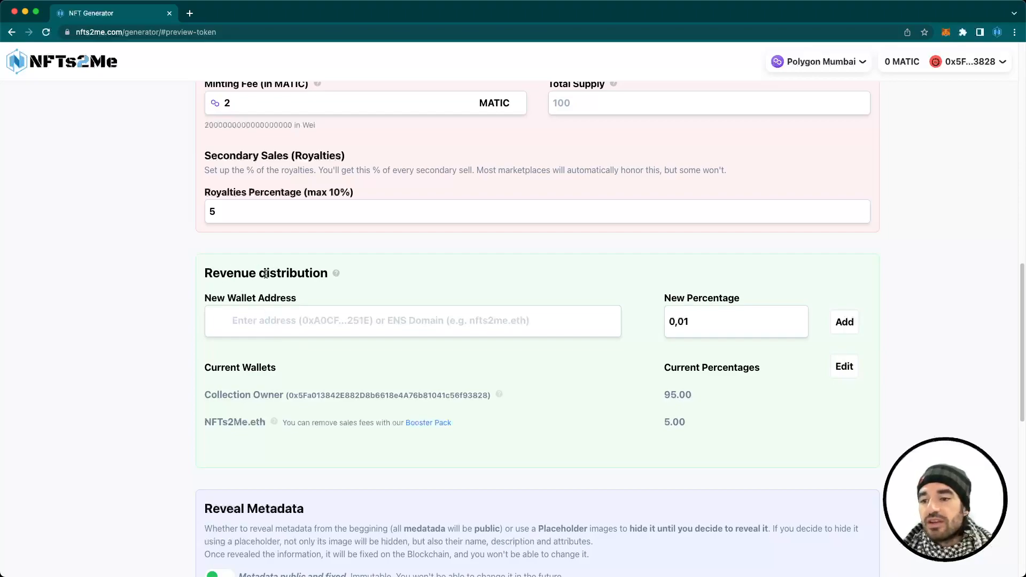
pyautogui.doubleClick(331, 396)
pyautogui.hotkey('ctrl', 'c')
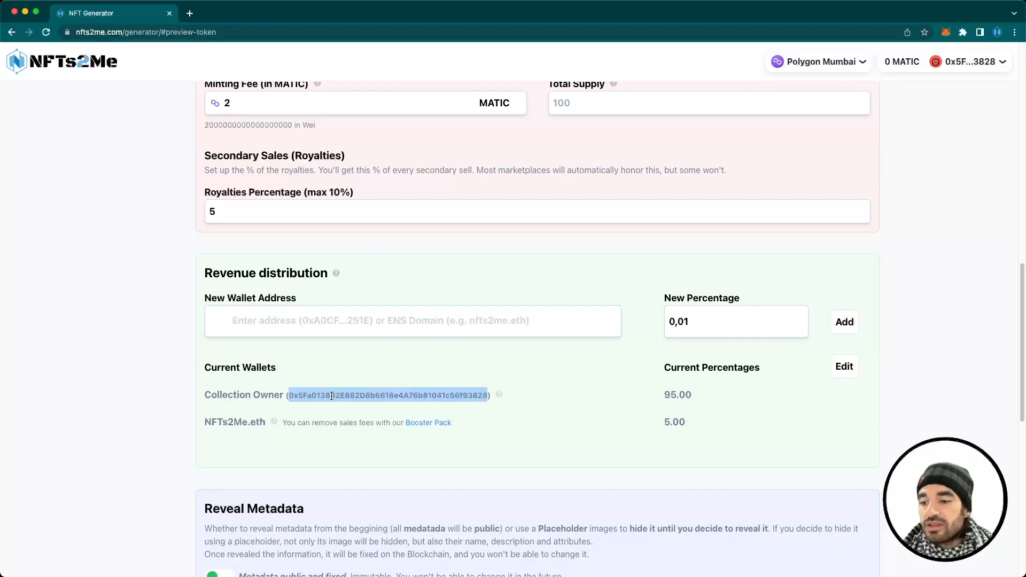
pyautogui.click(329, 397)
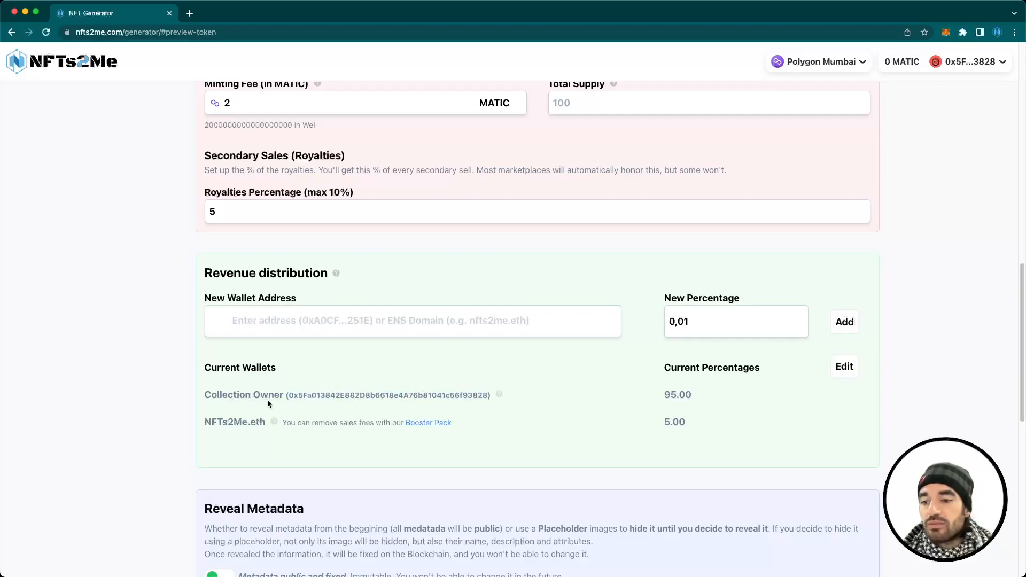
pyautogui.click(259, 320)
pyautogui.hotkey('ctrl', 'v')
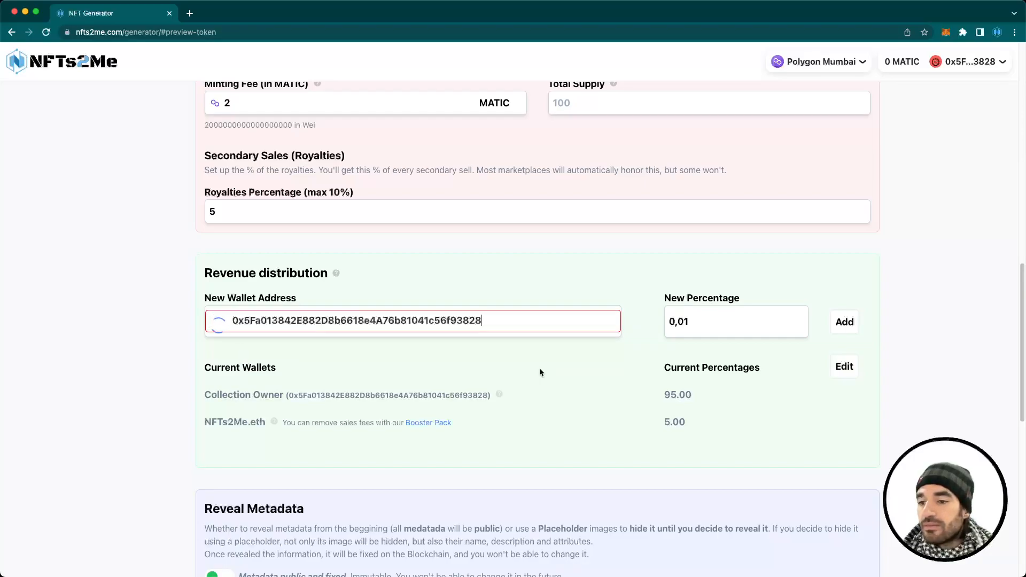
pyautogui.press('Tab')
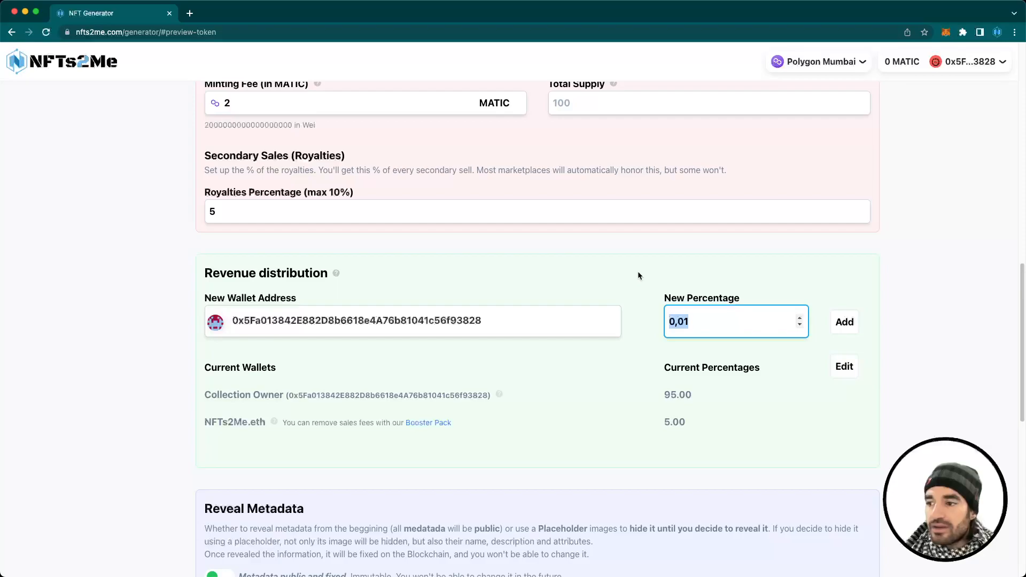
pyautogui.write('10')
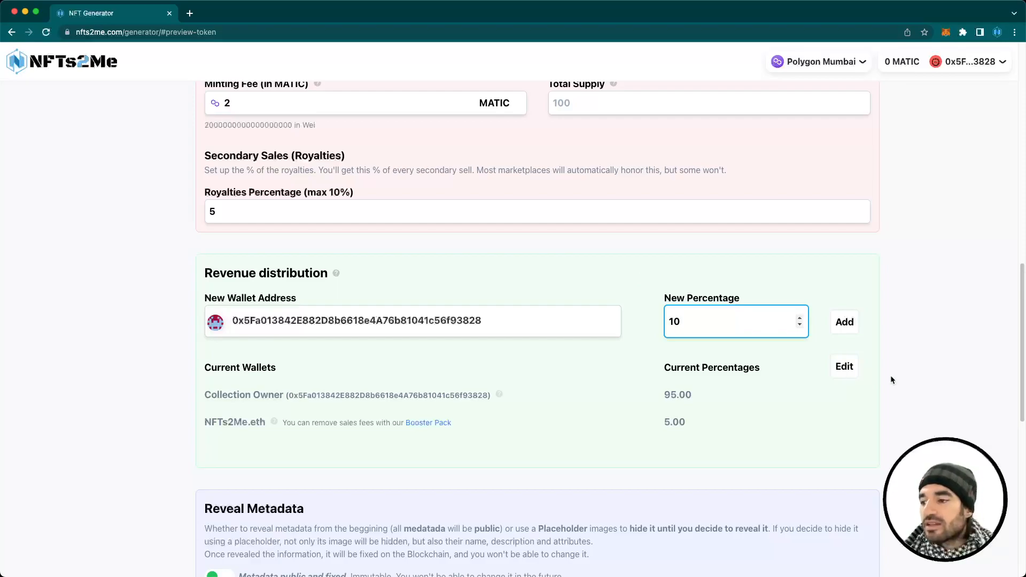
pyautogui.click(853, 323)
# Examine the added wallet and the Collection Owner entry with their percentages under Current Wallets.
pyautogui.moveTo(237, 418); pyautogui.dragTo(458, 421)
pyautogui.click(623, 425)
pyautogui.moveTo(665, 422); pyautogui.dragTo(694, 423)
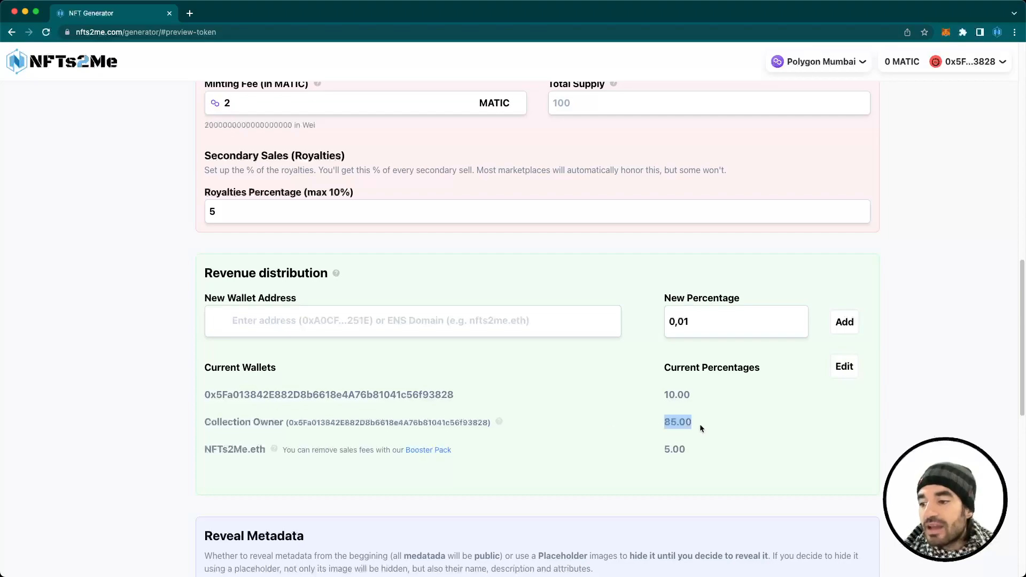
pyautogui.click(281, 394)
pyautogui.doubleClick(280, 395)
pyautogui.click(280, 394)
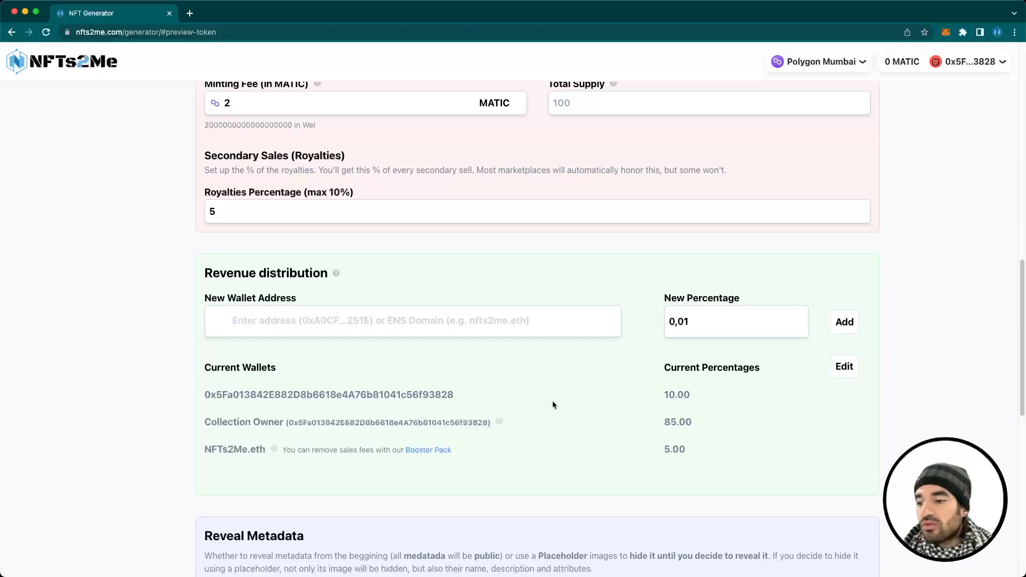
# Try the Delayed Reveal option in Reveal Metadata and switch back to public and fixed metadata.
pyautogui.scroll(-2, 552, 405)
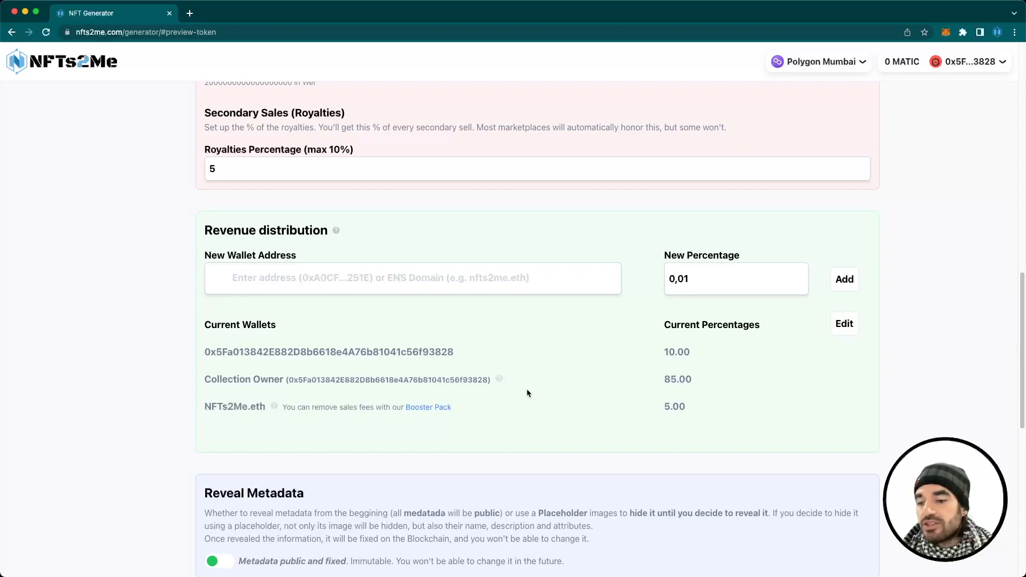
pyautogui.scroll(-3, 527, 391)
pyautogui.scroll(-8, 527, 394)
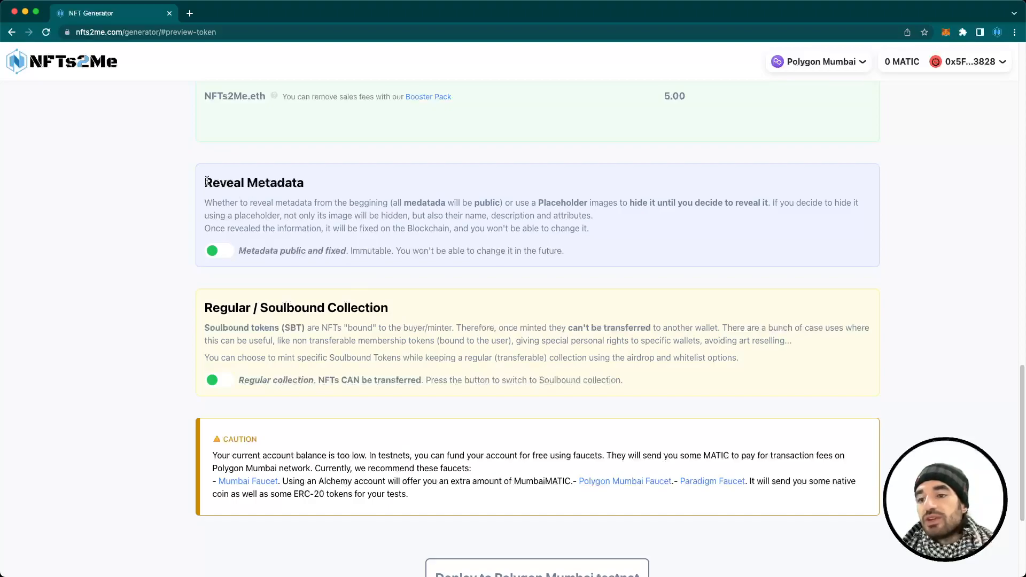
pyautogui.moveTo(206, 181); pyautogui.dragTo(319, 186)
pyautogui.click(323, 182)
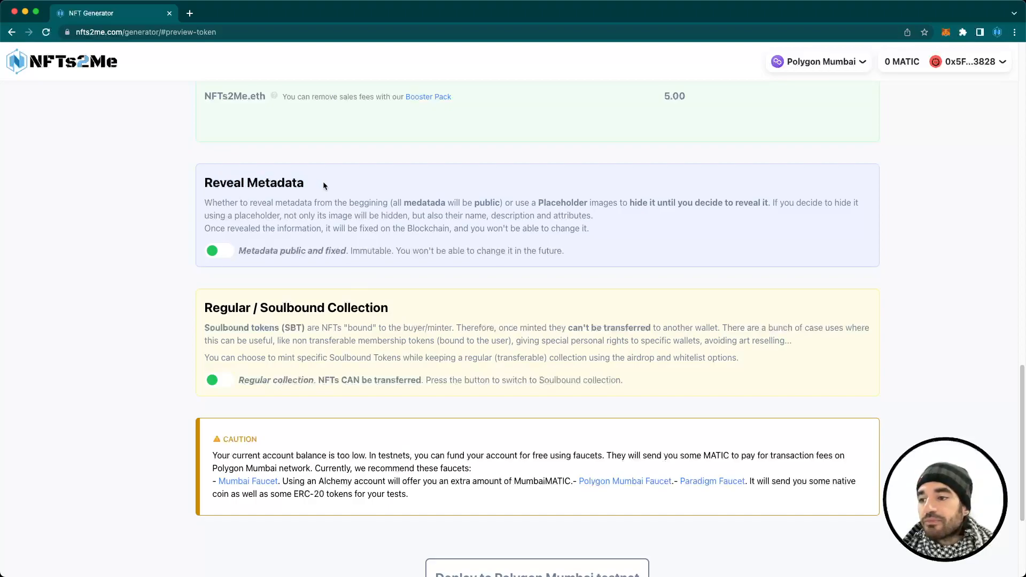
pyautogui.scroll(2, 337, 224)
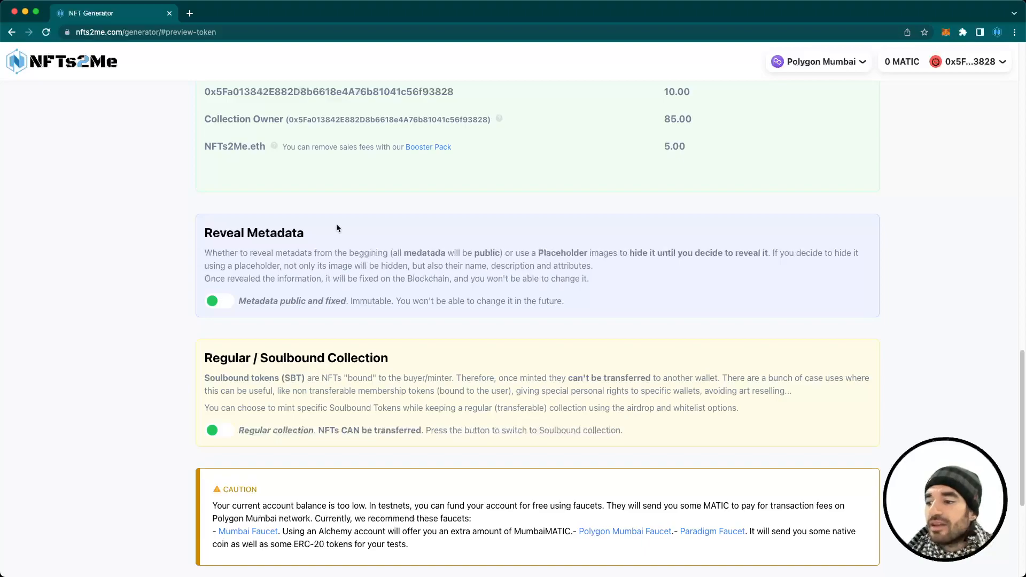
pyautogui.click(211, 302)
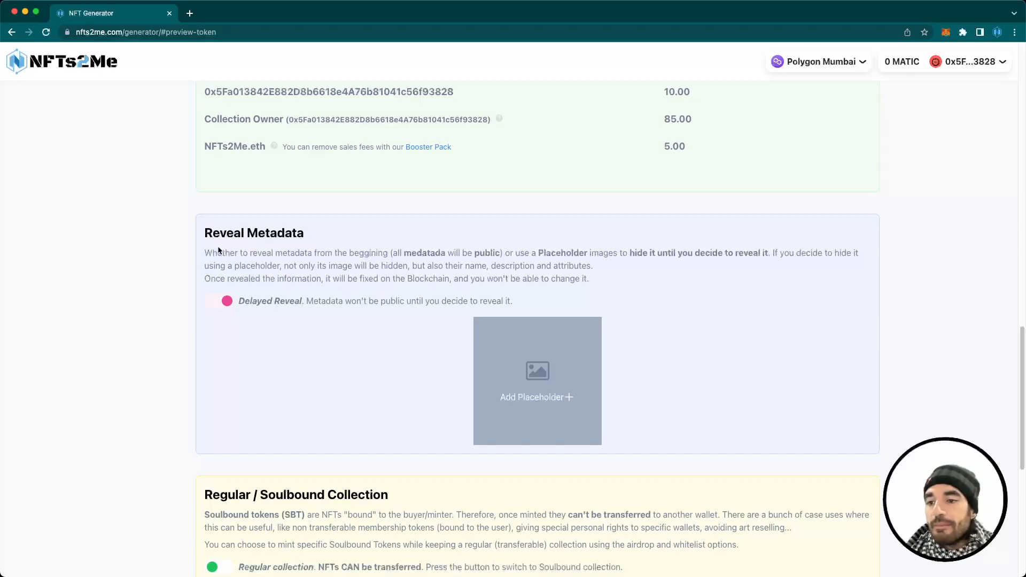
pyautogui.click(214, 301)
# Try the Soulbound option in the Regular / Soulbound Collection section and switch back to a regular, transferable collection.
pyautogui.scroll(-2, 223, 257)
pyautogui.moveTo(205, 265); pyautogui.dragTo(402, 266)
pyautogui.click(402, 266)
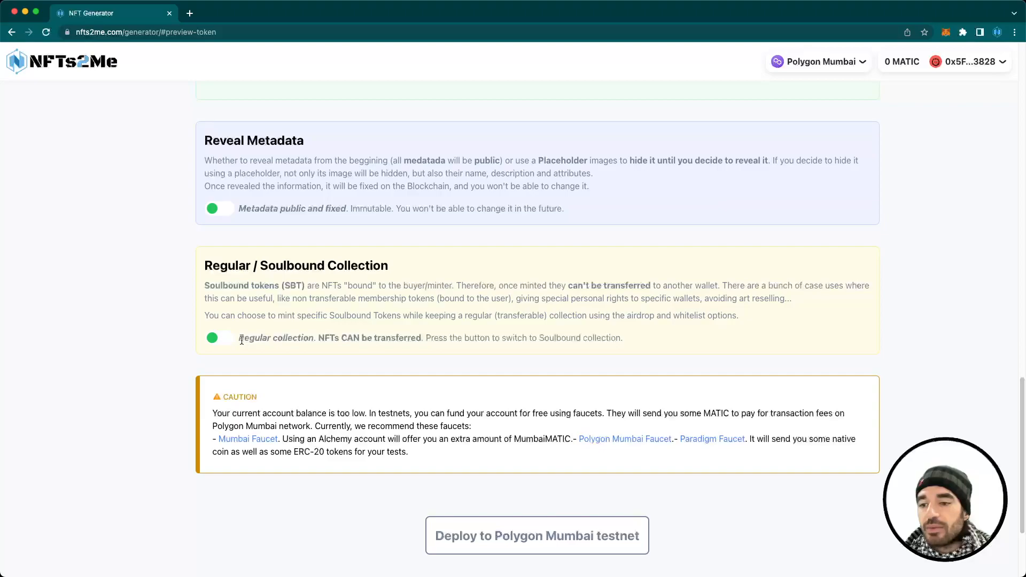
pyautogui.click(219, 339)
pyautogui.click(218, 342)
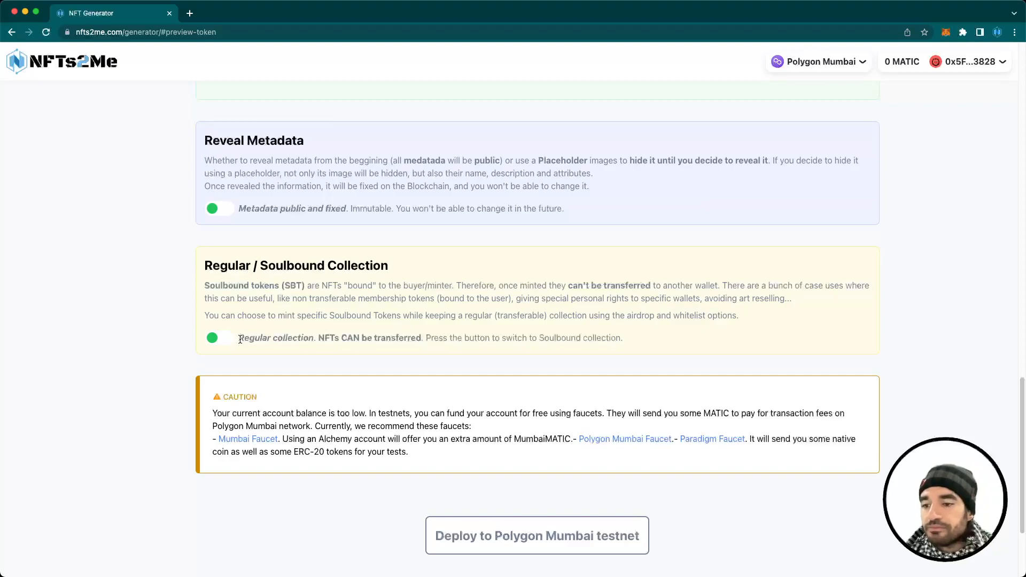
# Read the low-balance caution above the deployment option and open the recommended Mumbai Faucet.
pyautogui.scroll(-3, 284, 373)
pyautogui.moveTo(221, 322); pyautogui.dragTo(408, 373)
pyautogui.click(307, 346)
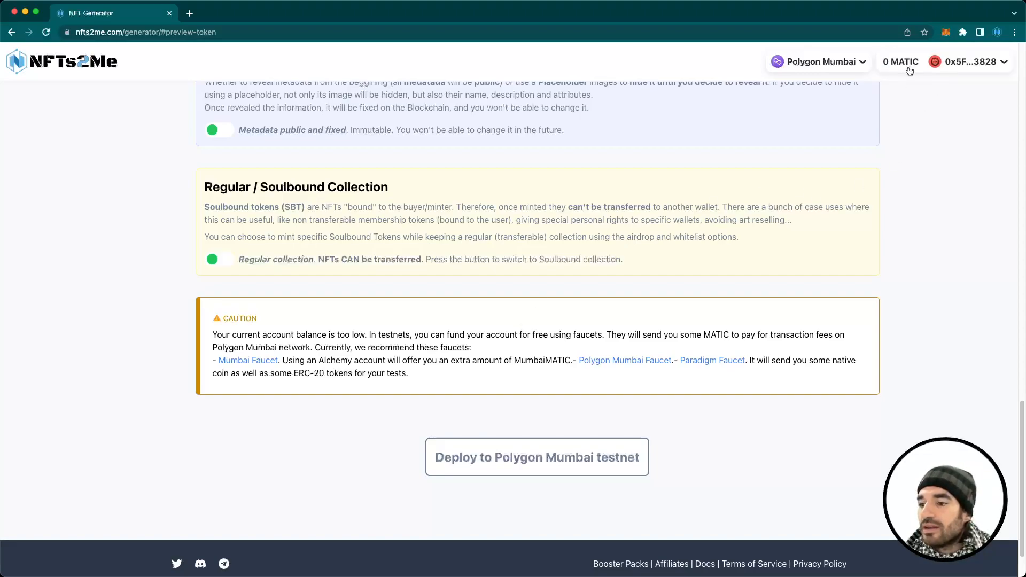
pyautogui.click(247, 362)
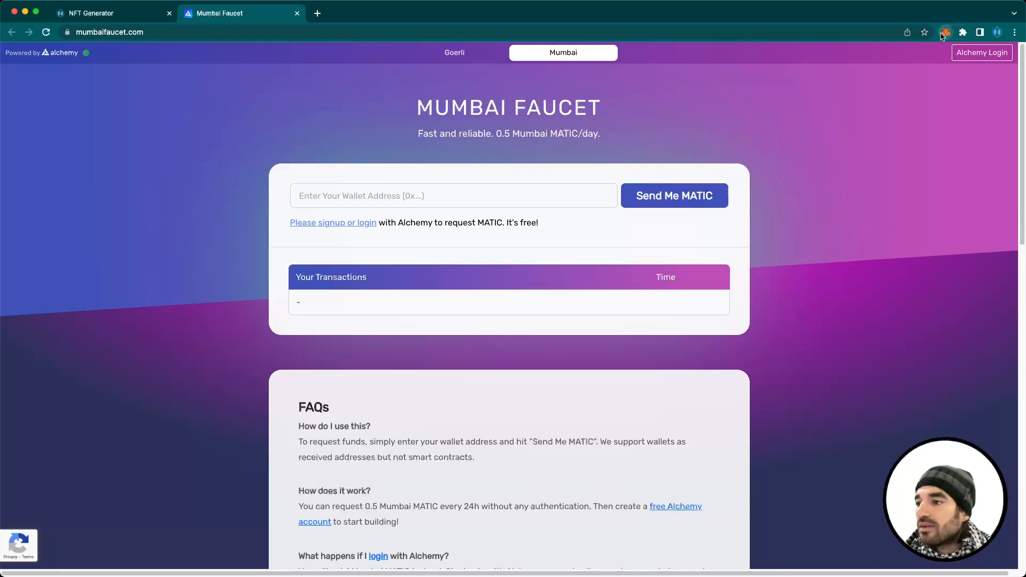
# Copy the Account 2 address from MetaMask, request Mumbai MATIC for it from the faucet, and dismiss the confirmation overlay.
pyautogui.click(945, 33)
pyautogui.click(864, 105)
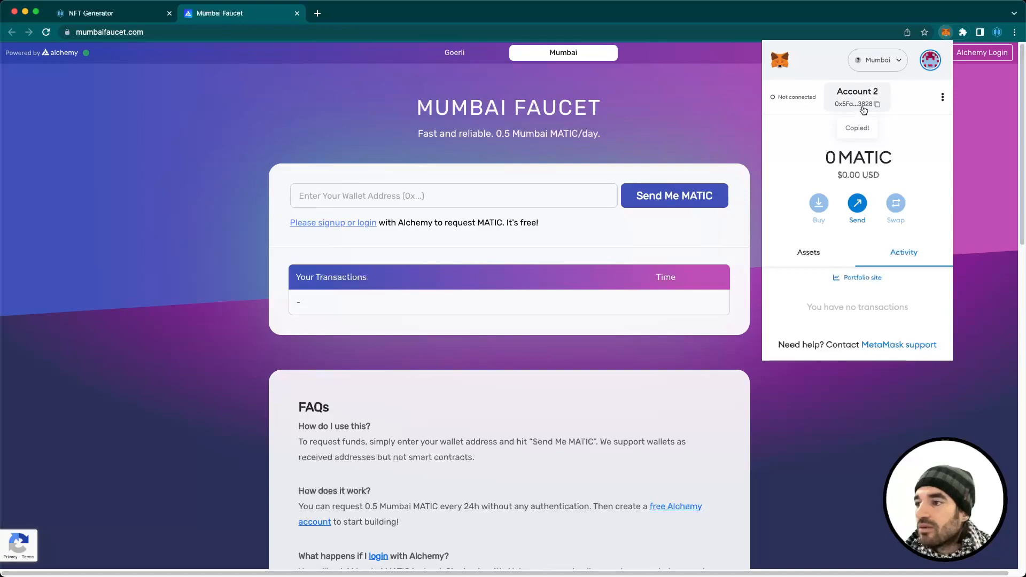
pyautogui.click(395, 195)
pyautogui.click(363, 196)
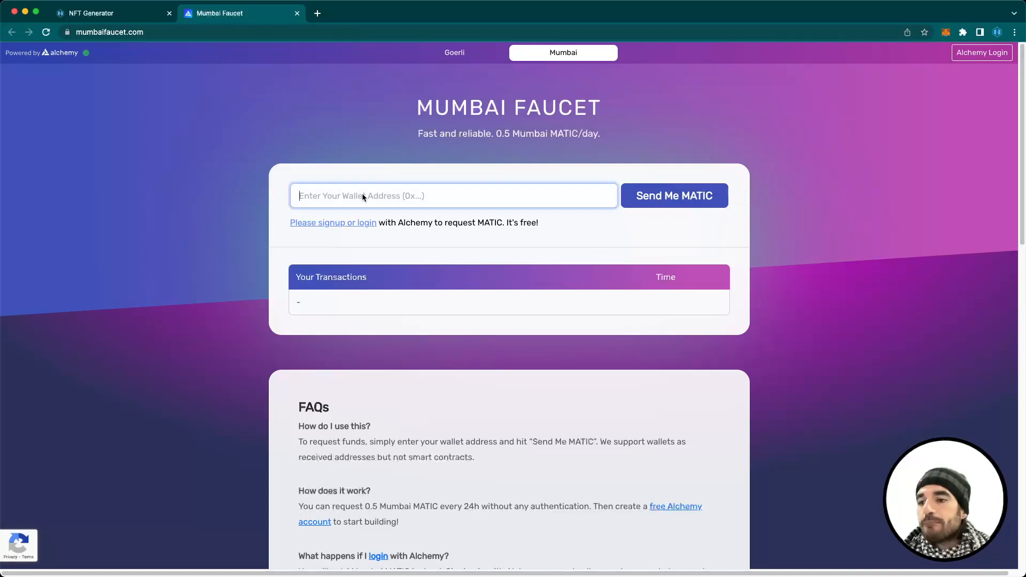
pyautogui.press('super+v')
pyautogui.click(659, 205)
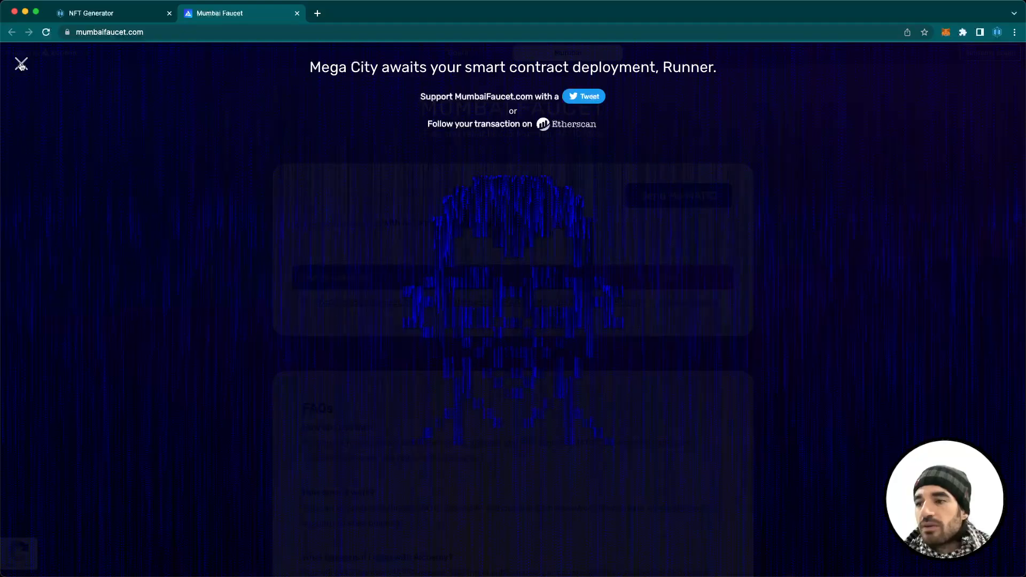
pyautogui.click(21, 64)
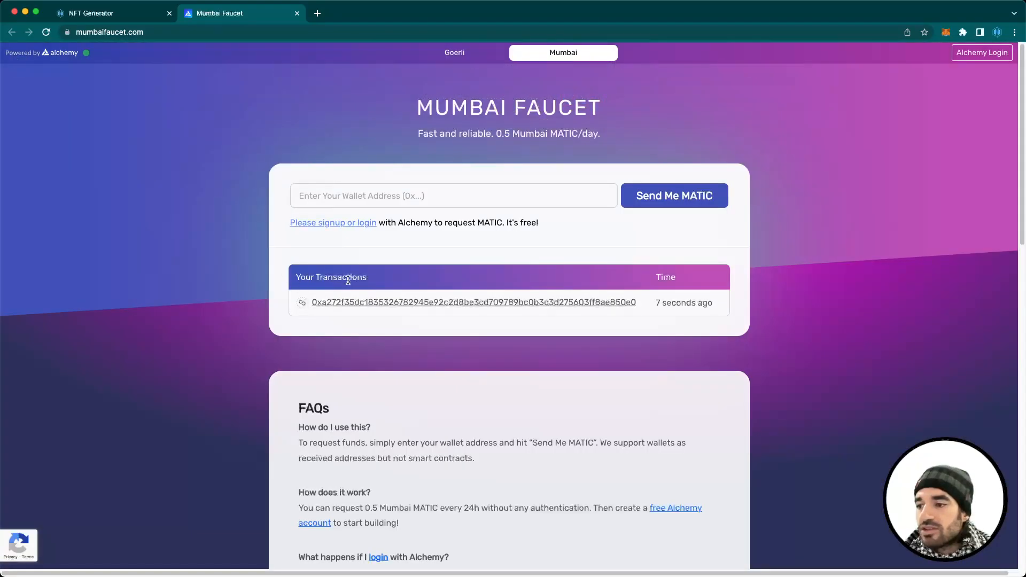
# Inspect the faucet transaction's status and transferred value on Polygonscan, and close its details page.
pyautogui.click(355, 303)
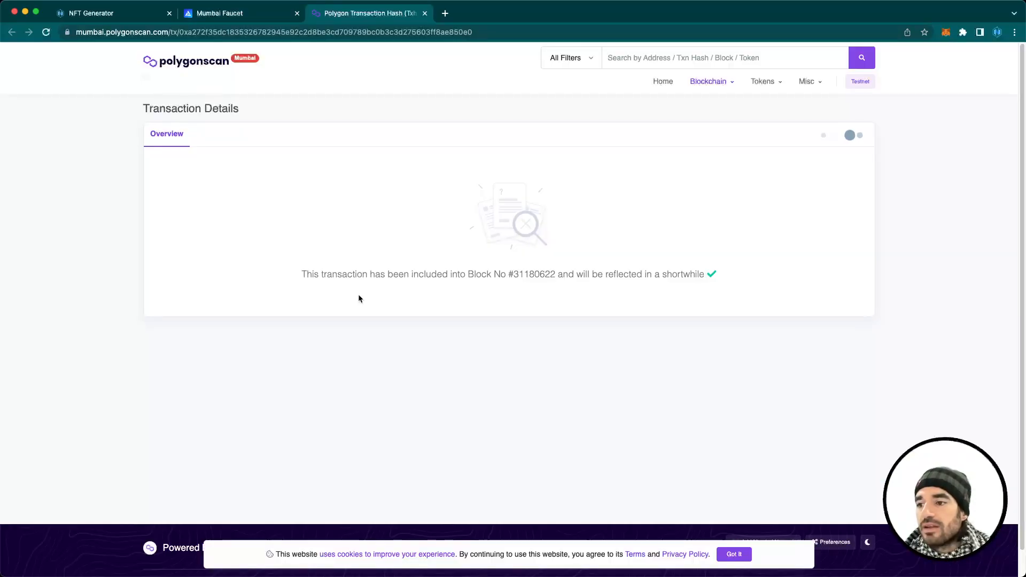
pyautogui.moveTo(302, 274); pyautogui.dragTo(533, 277)
pyautogui.doubleClick(537, 276)
pyautogui.tripleClick(536, 276)
pyautogui.click(536, 276)
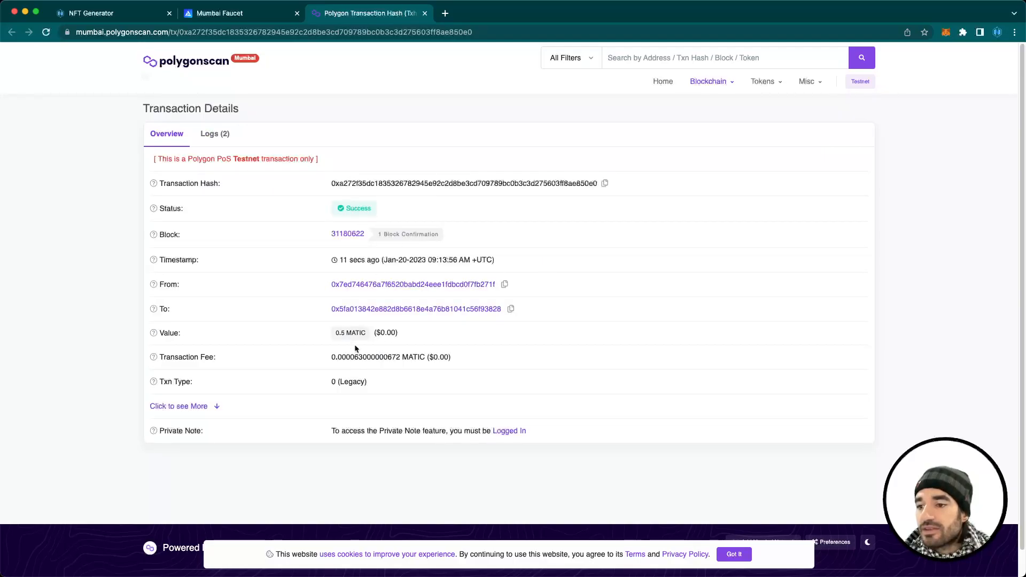
pyautogui.moveTo(333, 333); pyautogui.dragTo(410, 335)
pyautogui.click(410, 335)
pyautogui.press('super+w')
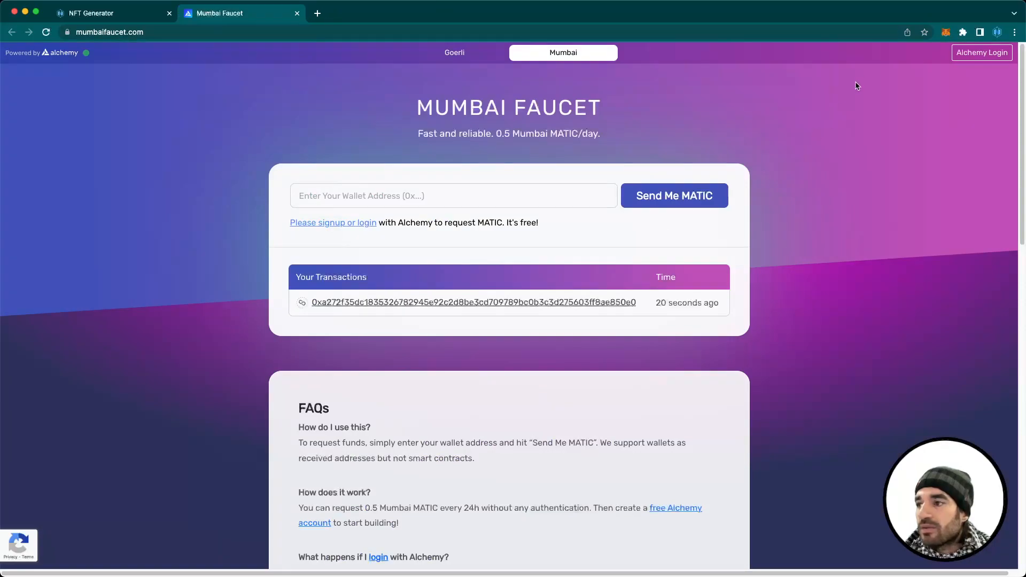
# Check the MATIC balance of Account 2 in MetaMask, and close the faucet to return to the NFT Generator.
pyautogui.click(944, 33)
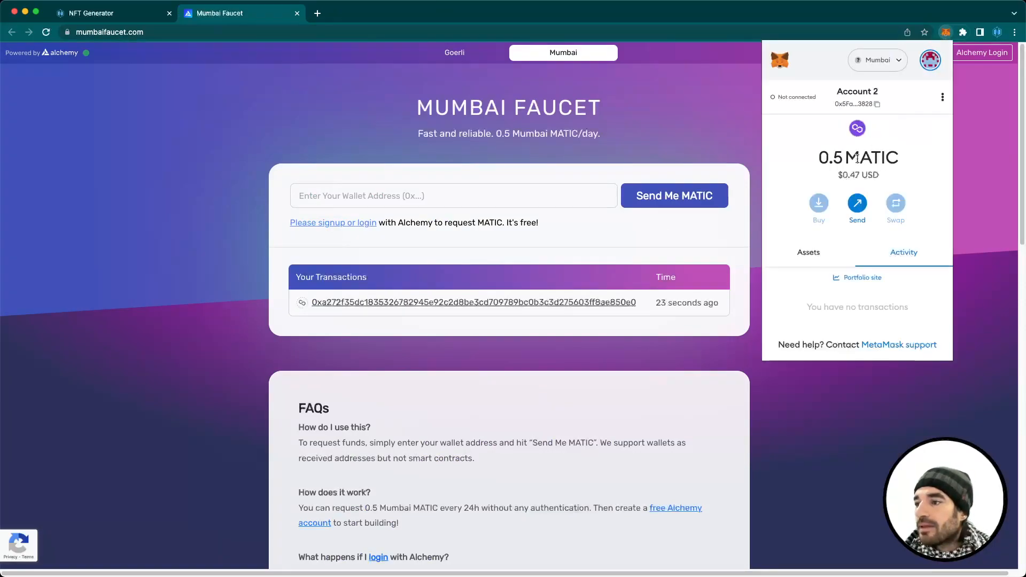
pyautogui.moveTo(818, 160); pyautogui.dragTo(893, 174)
pyautogui.click(884, 174)
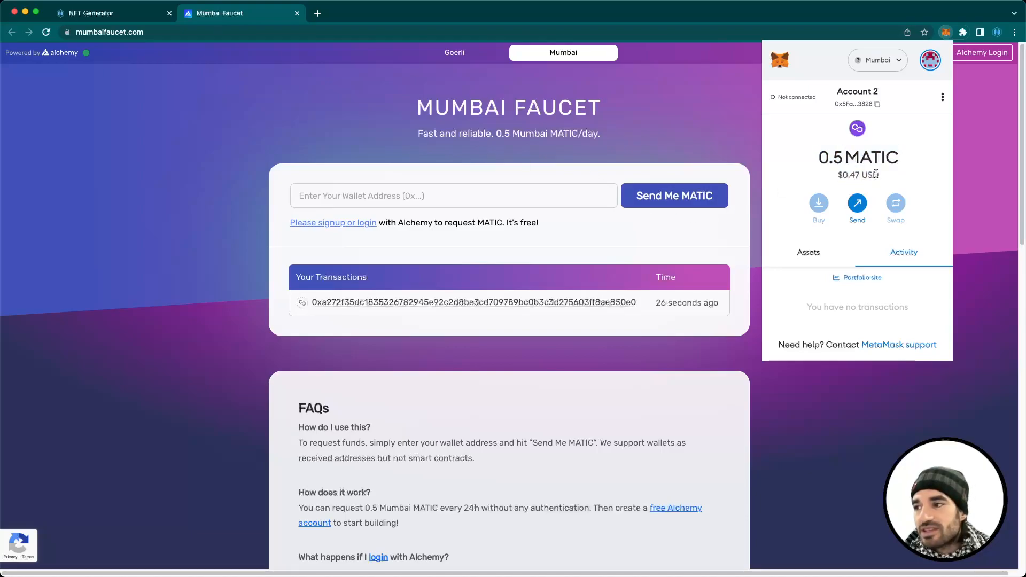
pyautogui.click(156, 123)
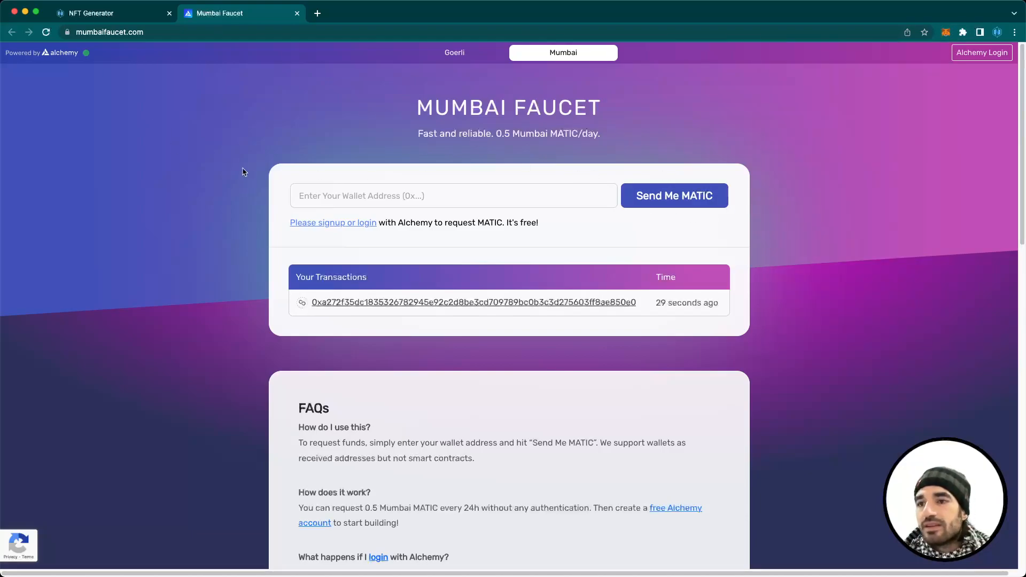
pyautogui.press('super+w')
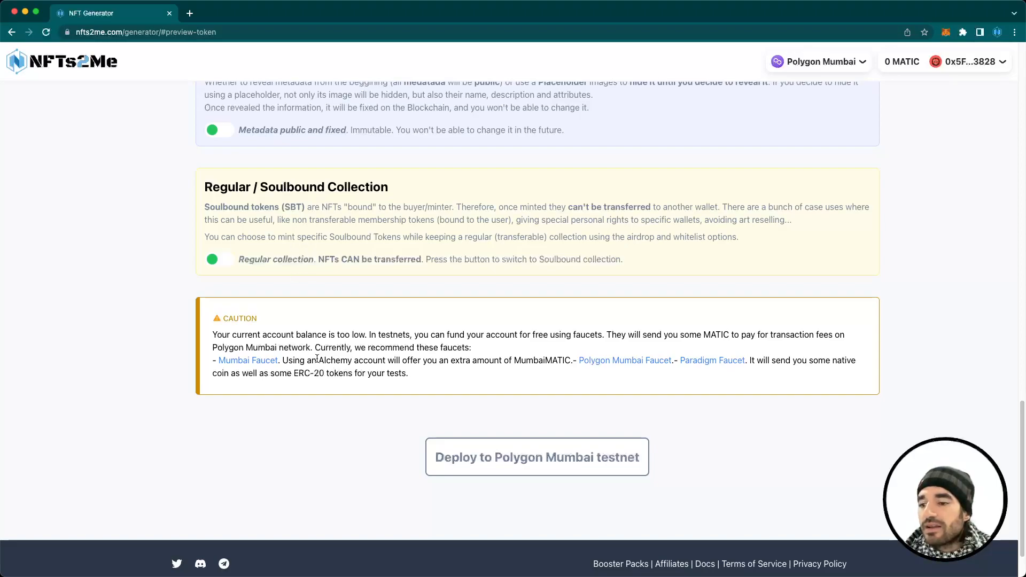
# Deploy the collection to the Polygon Mumbai testnet, approving the contract interaction in MetaMask, and review the deployment details.
pyautogui.click(541, 459)
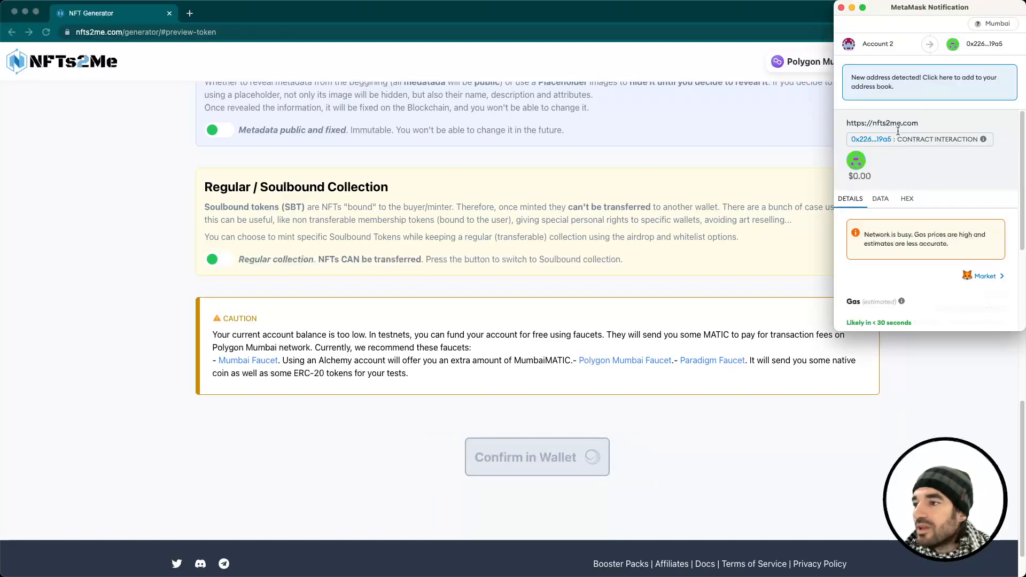
pyautogui.scroll(-5, 930, 182)
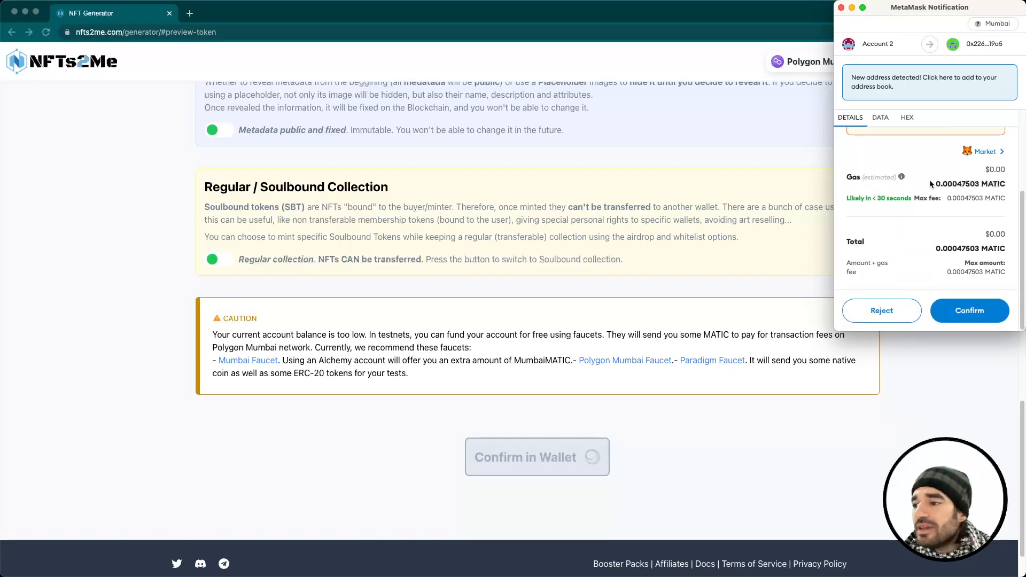
pyautogui.click(970, 316)
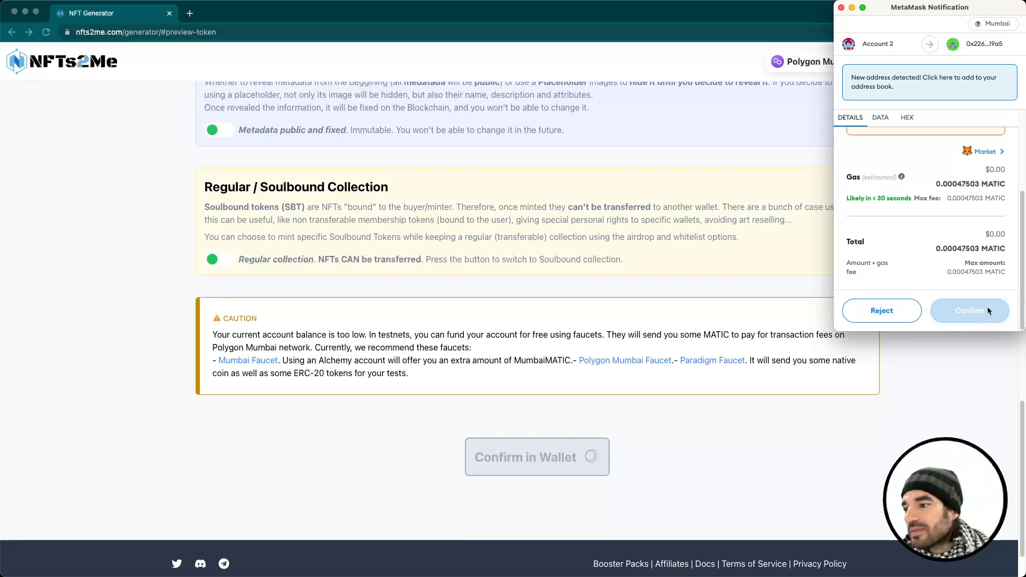
pyautogui.click(958, 317)
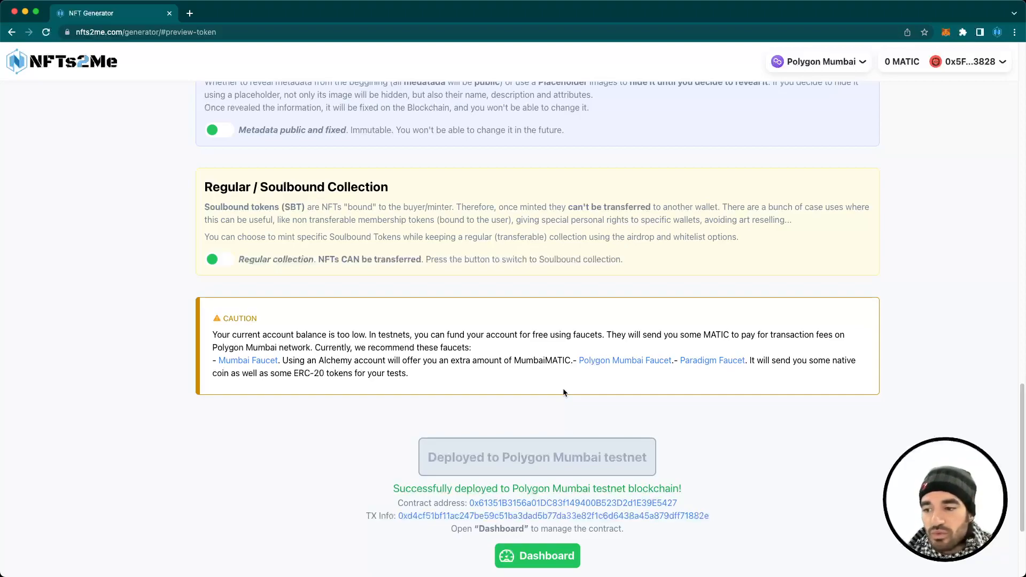
pyautogui.scroll(-1, 564, 393)
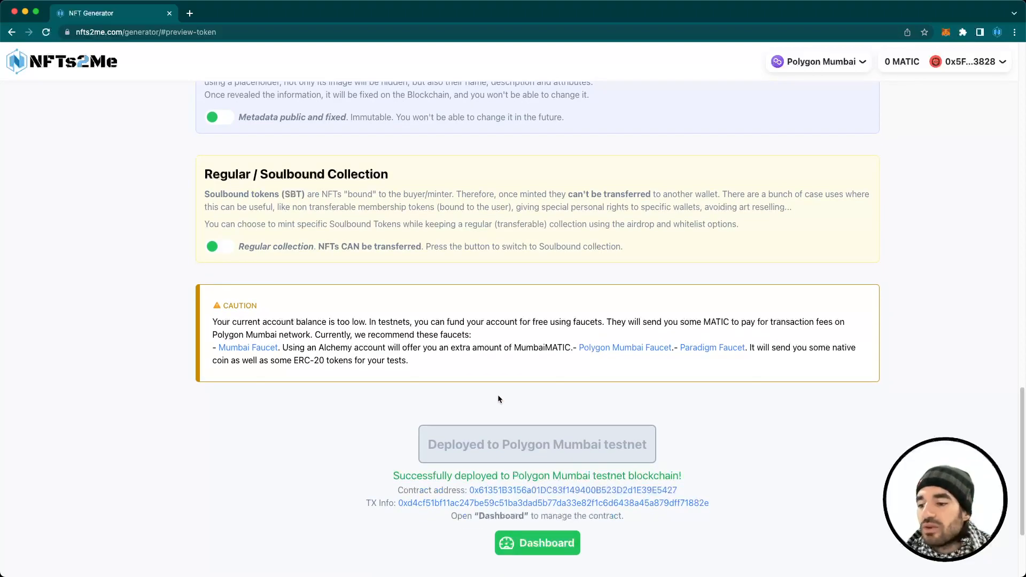
pyautogui.moveTo(498, 398); pyautogui.dragTo(621, 551)
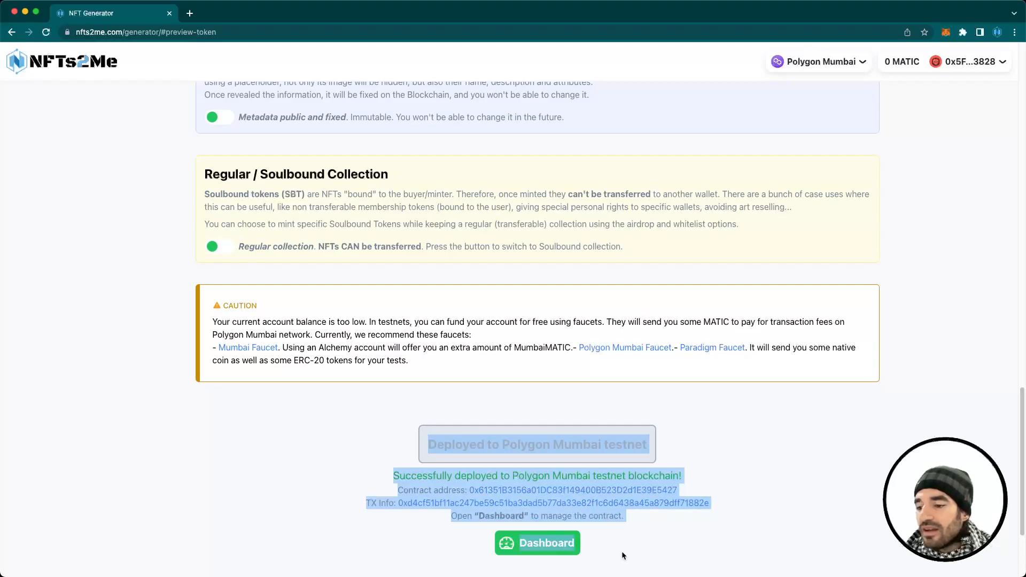
# Review the contract address in the deployment details of the collection deployed to the Polygon Mumbai testnet.
pyautogui.click(622, 551)
pyautogui.scroll(-1, 622, 551)
pyautogui.scroll(-3, 620, 535)
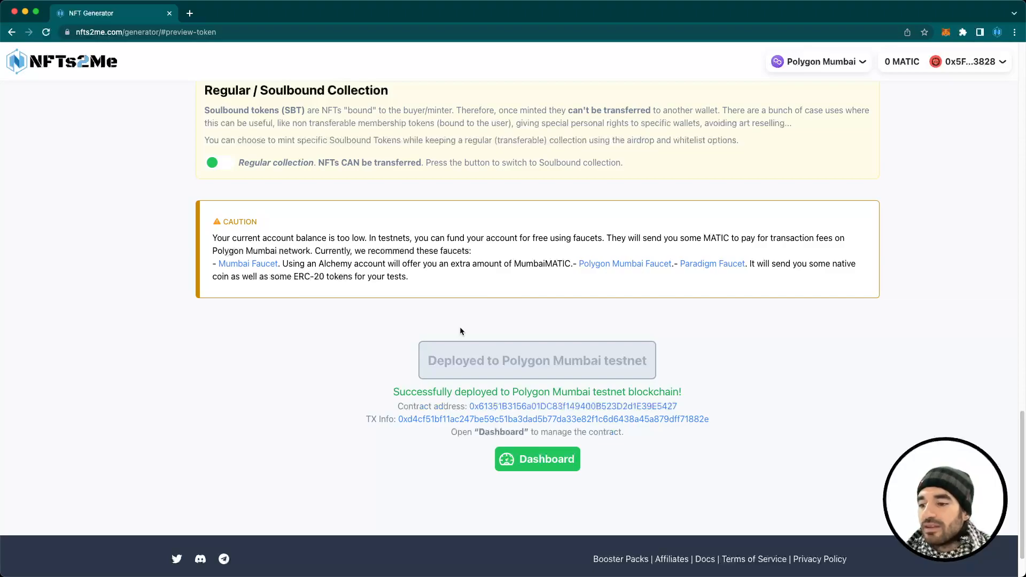
pyautogui.moveTo(399, 407); pyautogui.dragTo(469, 407)
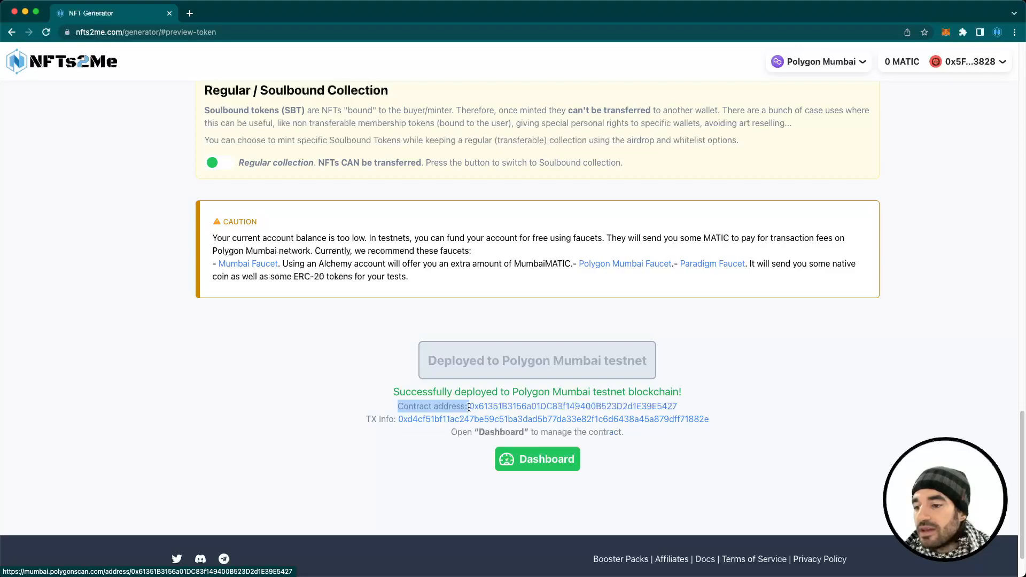
pyautogui.moveTo(691, 407); pyautogui.dragTo(468, 410)
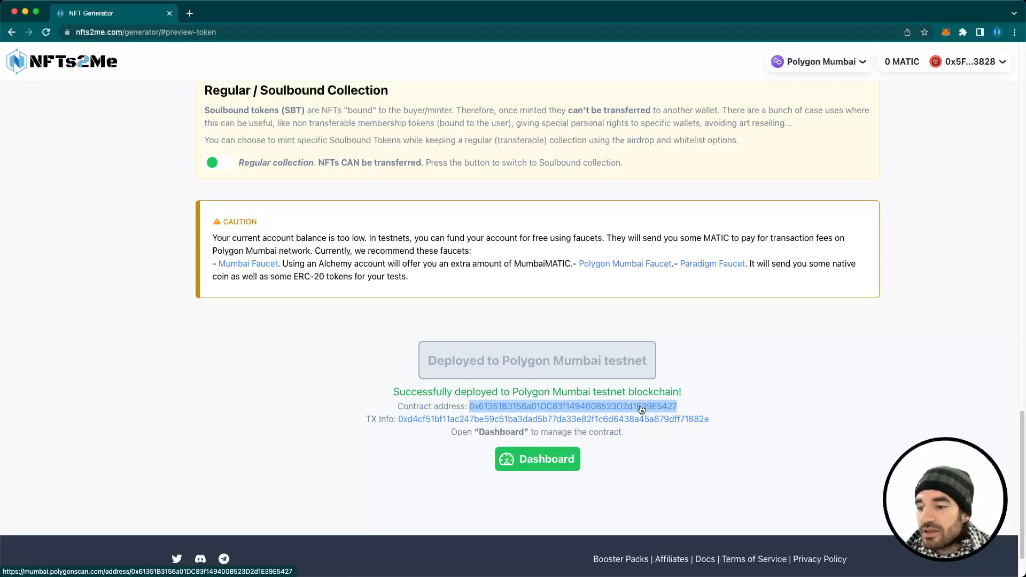
# Inspect the deployment transaction's transferred ERC-721 token on Polygonscan, and close its details page to return to the NFT Generator.
pyautogui.click(429, 422)
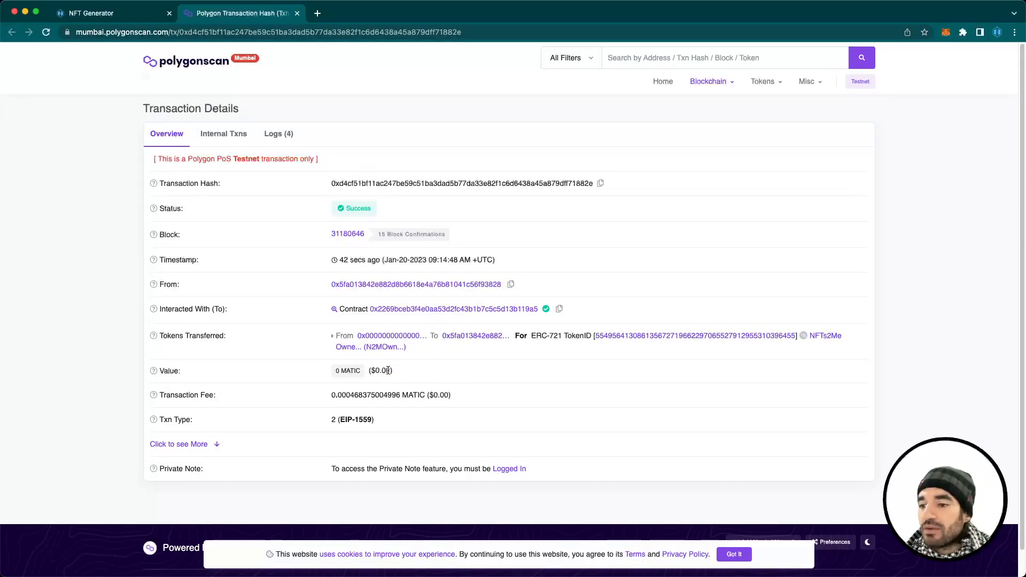
pyautogui.moveTo(532, 335); pyautogui.dragTo(589, 334)
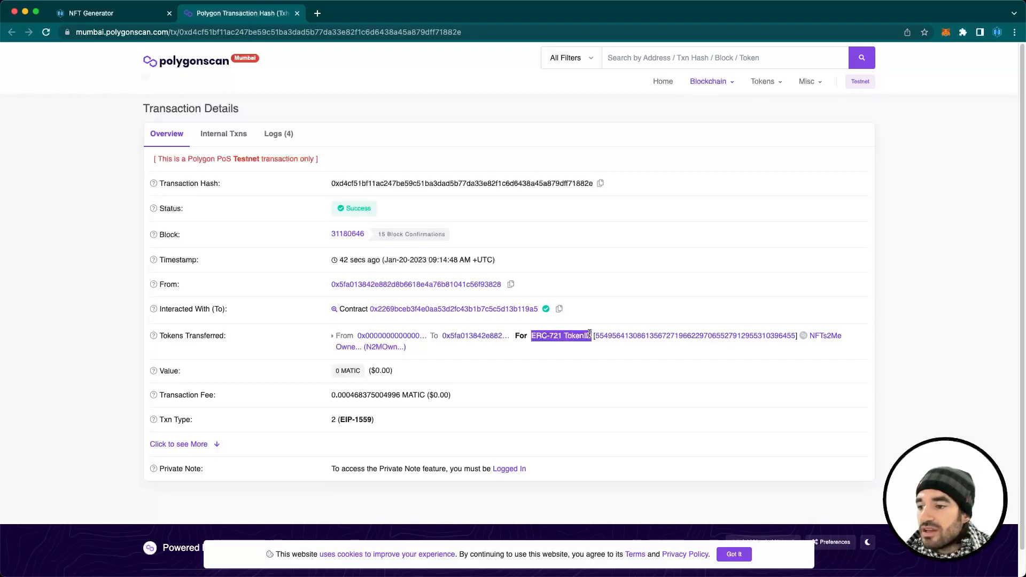
pyautogui.click(590, 334)
pyautogui.moveTo(590, 336); pyautogui.dragTo(528, 338)
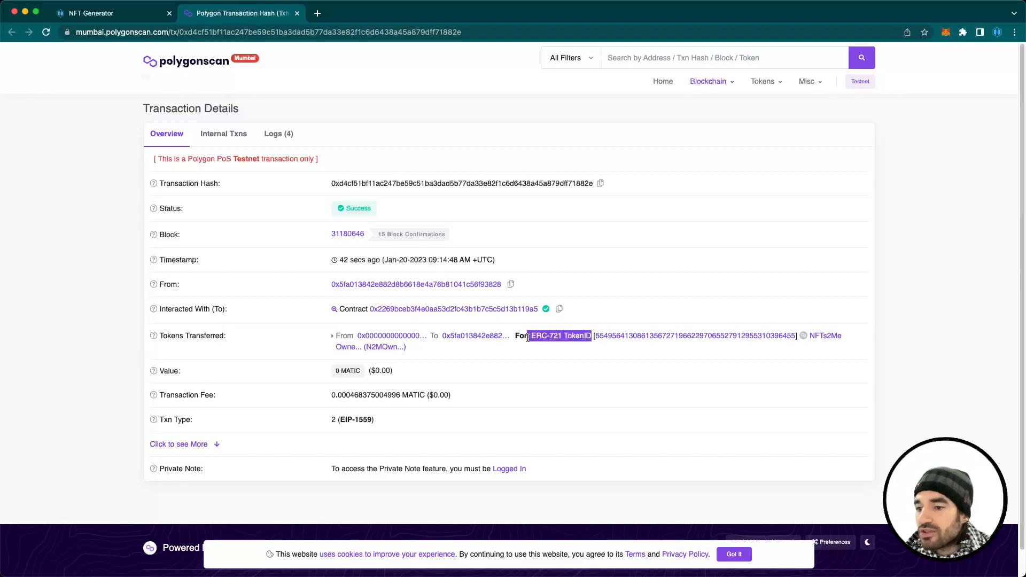
pyautogui.click(528, 338)
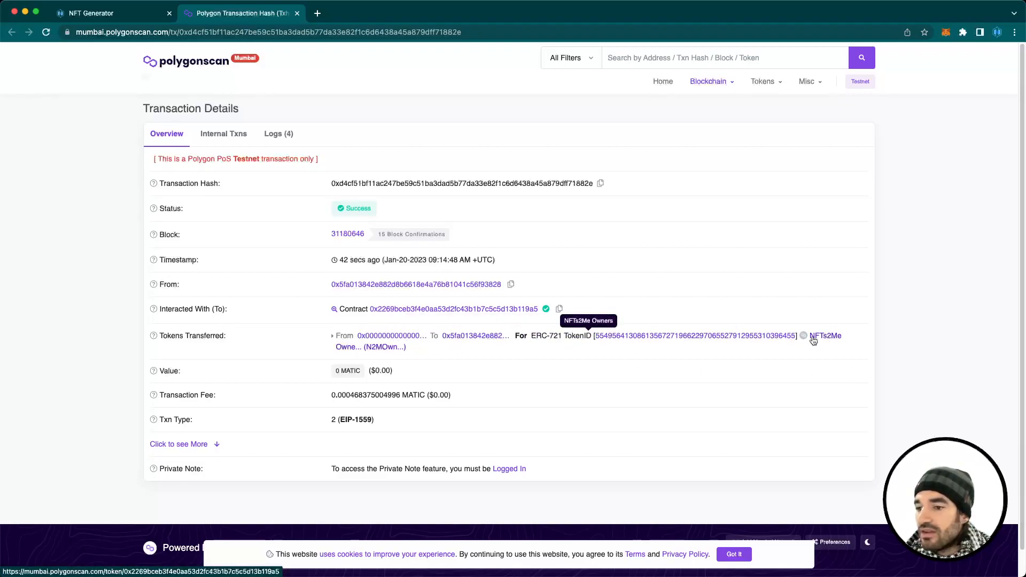
pyautogui.middleClick(239, 15)
pyautogui.click(341, 412)
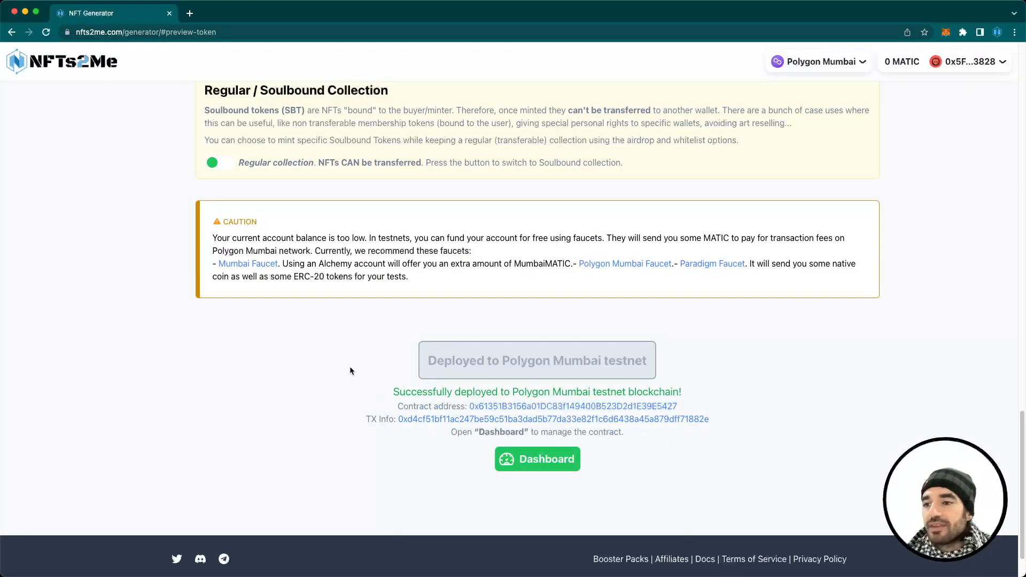